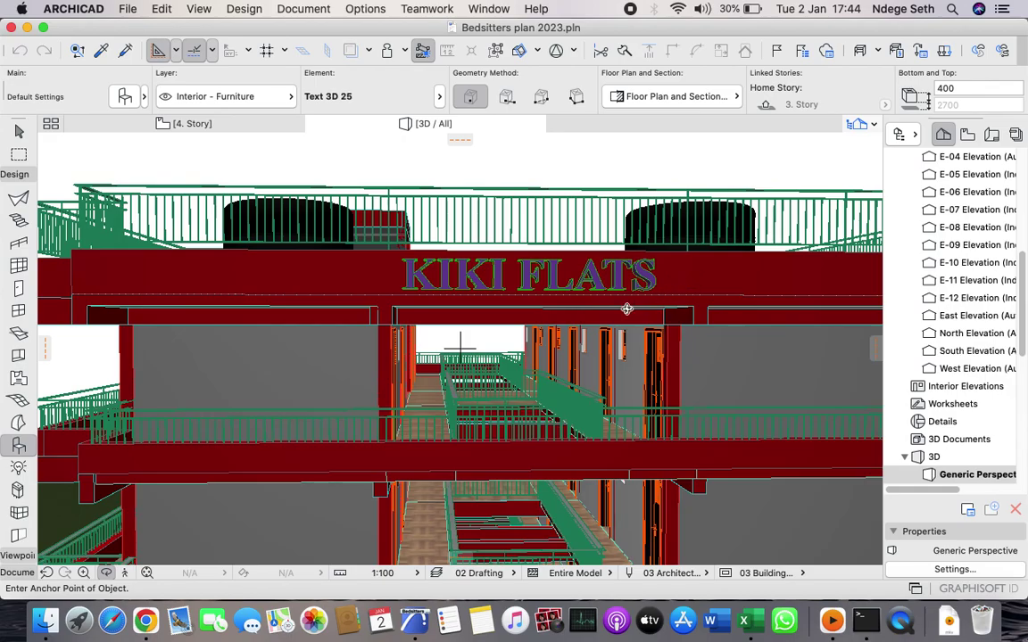
# - Orbit and zoom around the building to inspect the KIKI FLATS sign on the facade
pyautogui.keyDown('shift'); pyautogui.moveTo(571, 286); pyautogui.dragTo(590, 330, button='middle'); pyautogui.keyUp('shift')
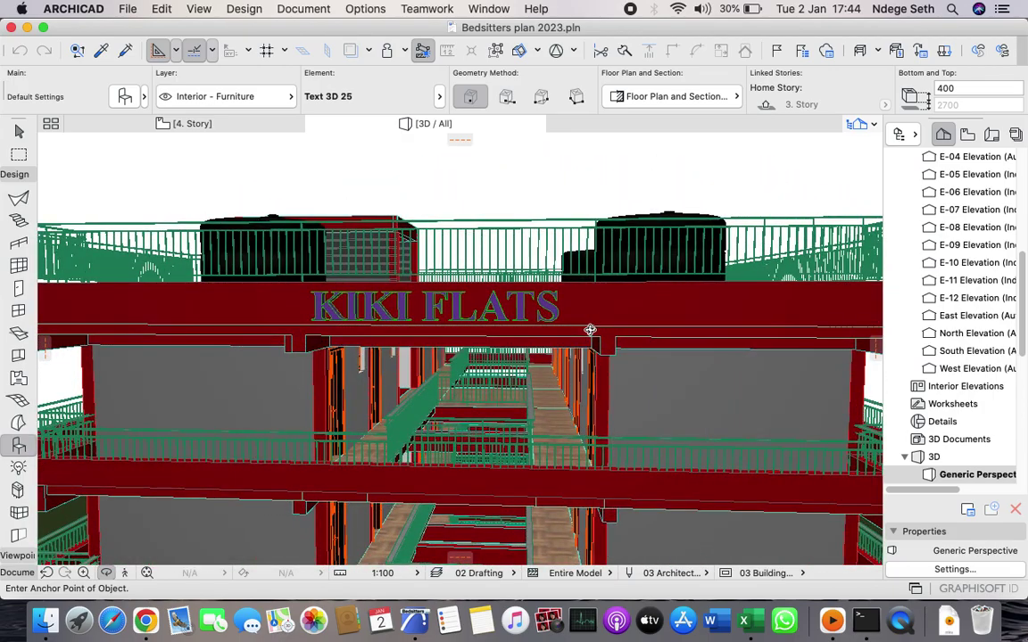
pyautogui.scroll(-3, 589, 330)
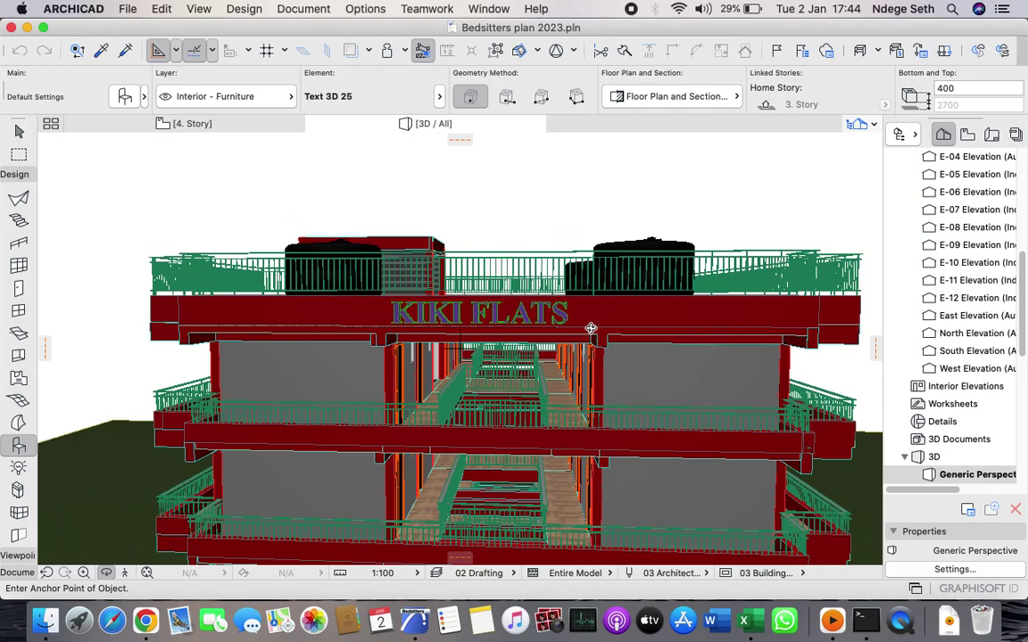
pyautogui.keyDown('shift'); pyautogui.hscroll(5, 591, 328); pyautogui.keyUp('shift')
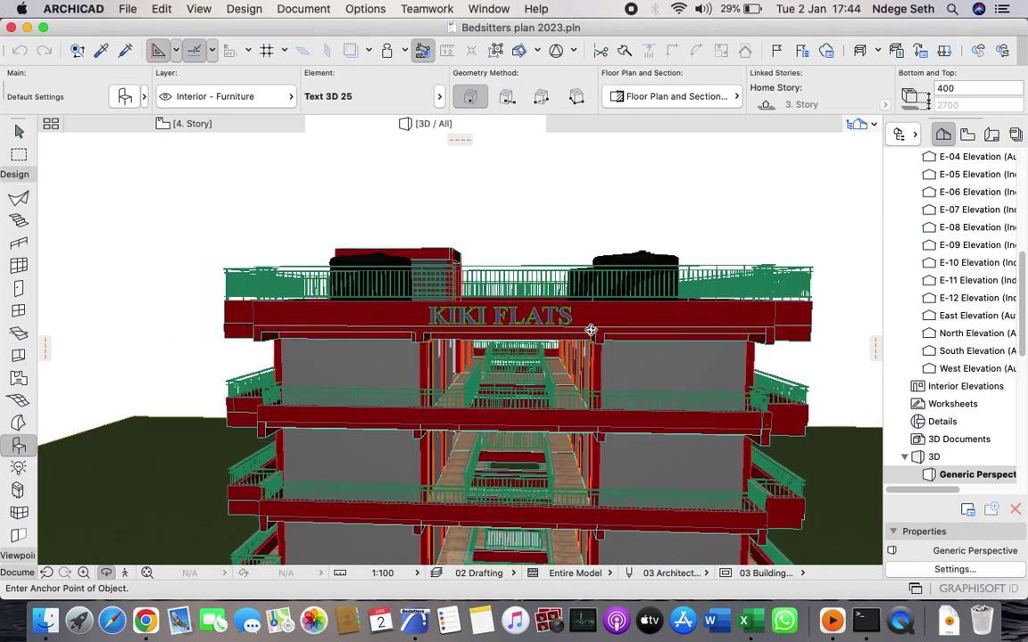
pyautogui.scroll(3, 590, 332)
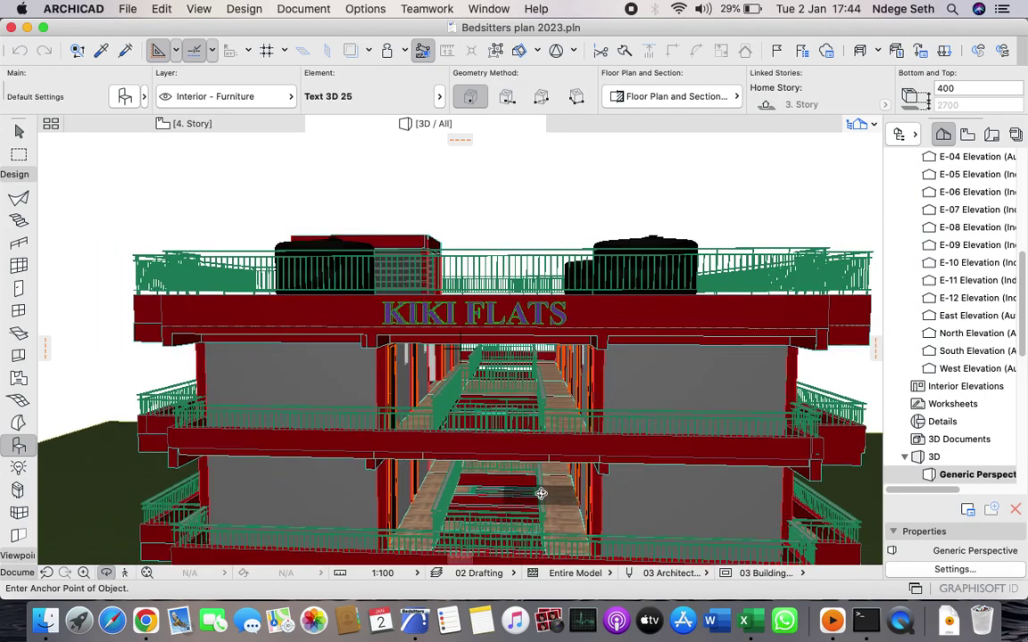
pyautogui.scroll(2, 541, 493)
pyautogui.scroll(-5, 539, 491)
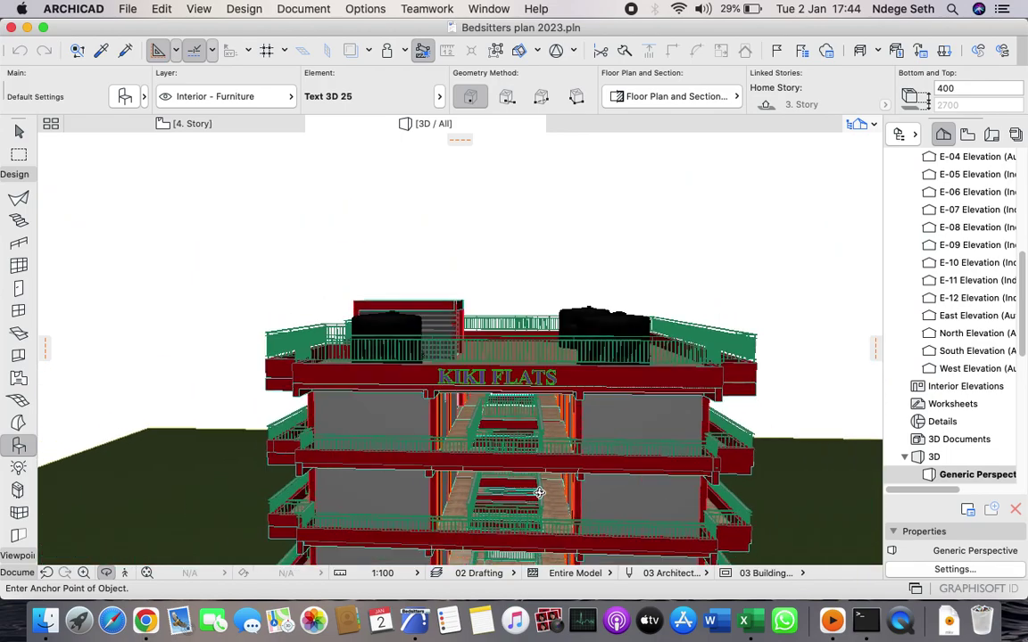
pyautogui.scroll(5, 539, 492)
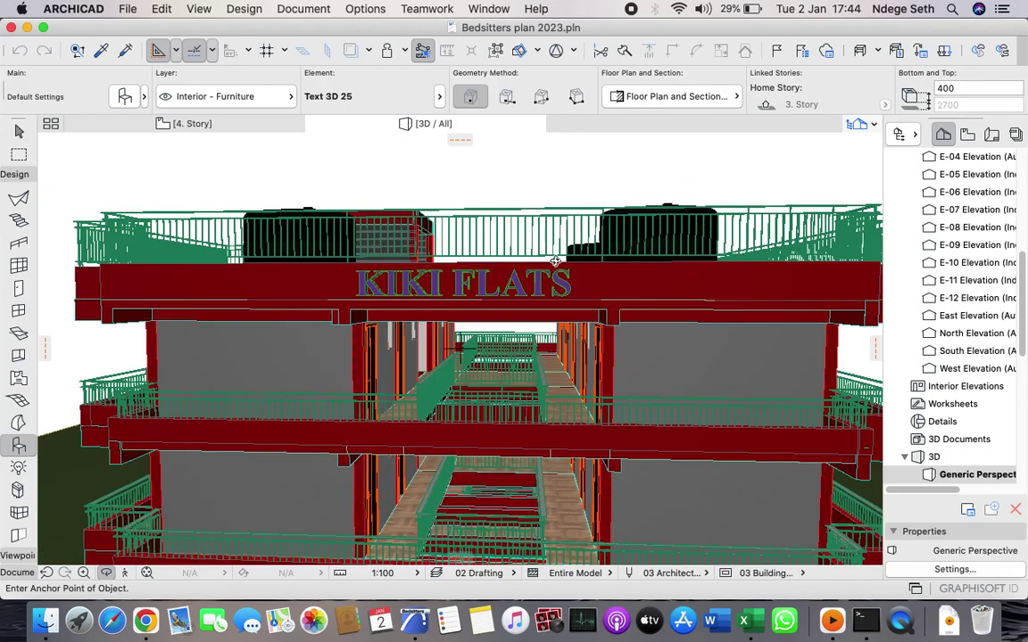
pyautogui.scroll(3, 570, 263)
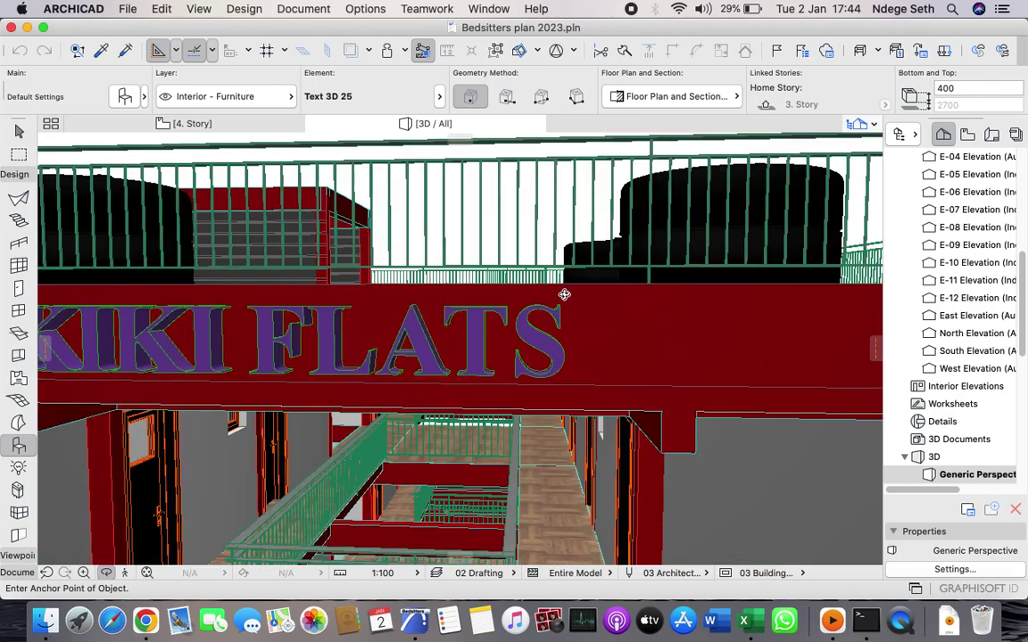
pyautogui.scroll(-2, 562, 294)
pyautogui.keyDown('shift'); pyautogui.moveTo(472, 305); pyautogui.dragTo(374, 346, button='middle'); pyautogui.keyUp('shift')
pyautogui.scroll(-3, 377, 339)
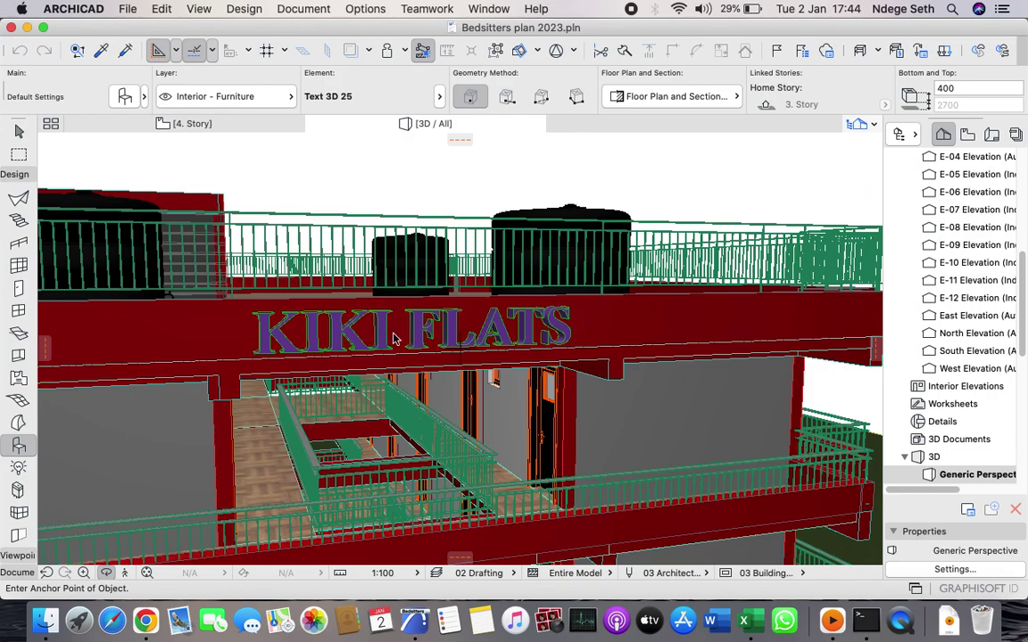
pyautogui.keyDown('shift'); pyautogui.moveTo(652, 329); pyautogui.dragTo(452, 334, button='middle'); pyautogui.keyUp('shift')
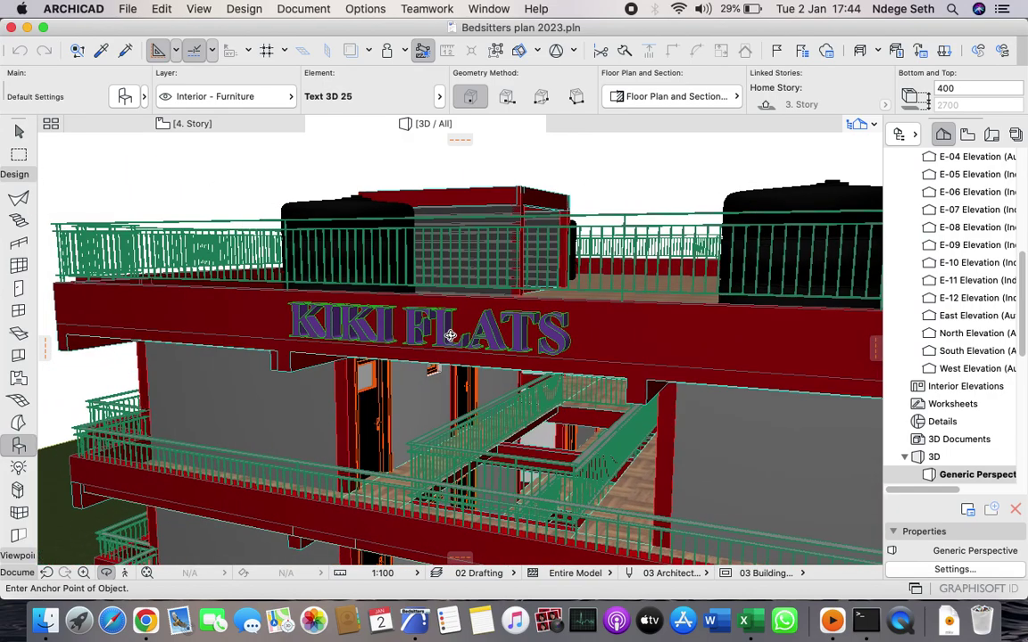
pyautogui.scroll(-3, 491, 324)
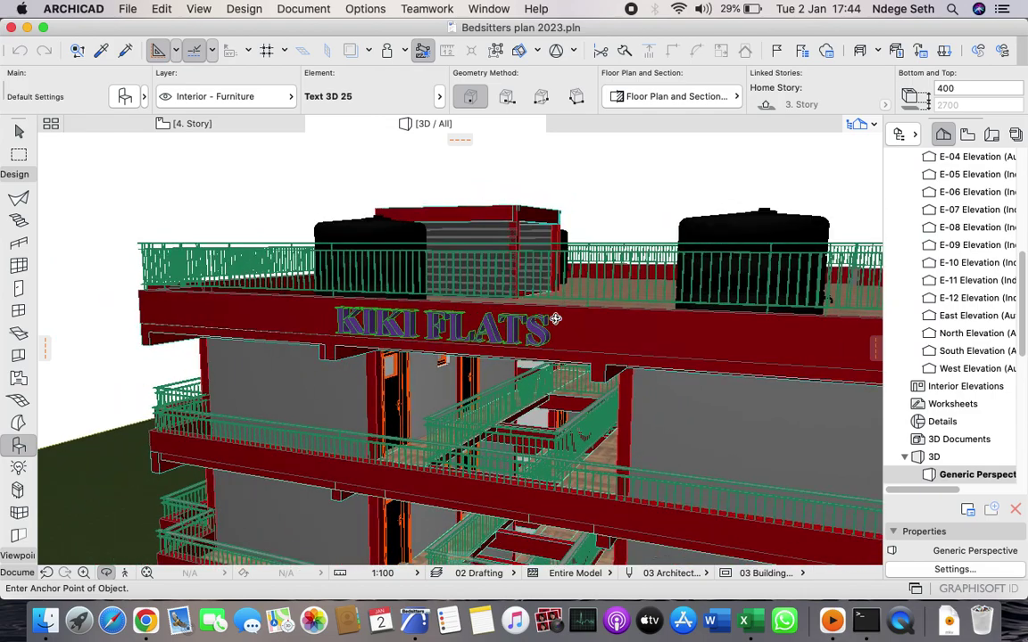
pyautogui.scroll(3, 603, 300)
pyautogui.scroll(-2, 603, 300)
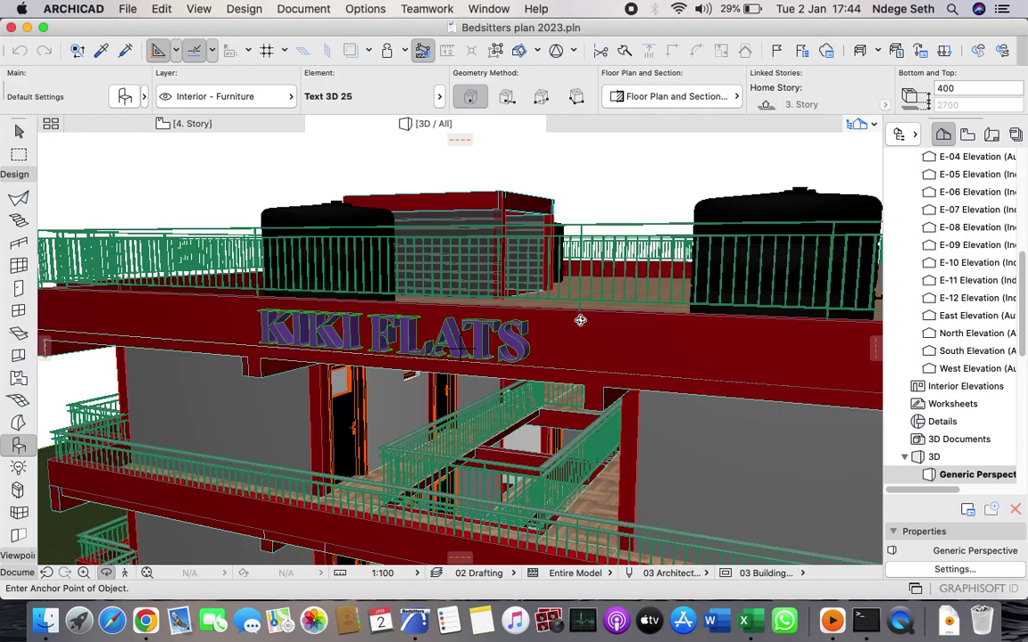
pyautogui.scroll(-2, 580, 319)
pyautogui.scroll(3, 578, 325)
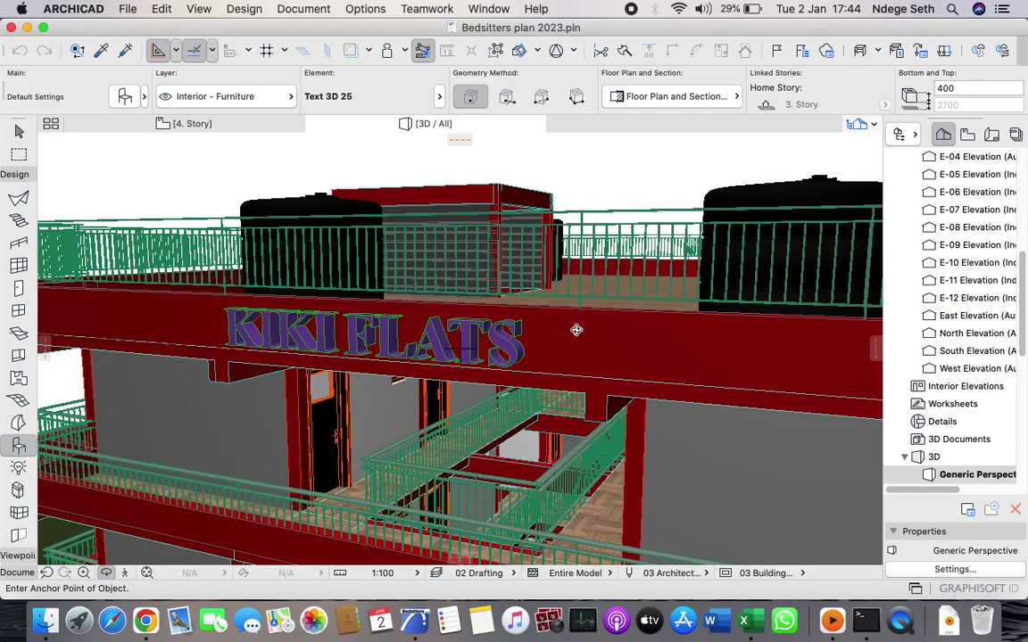
pyautogui.scroll(-2, 576, 330)
pyautogui.scroll(1, 576, 330)
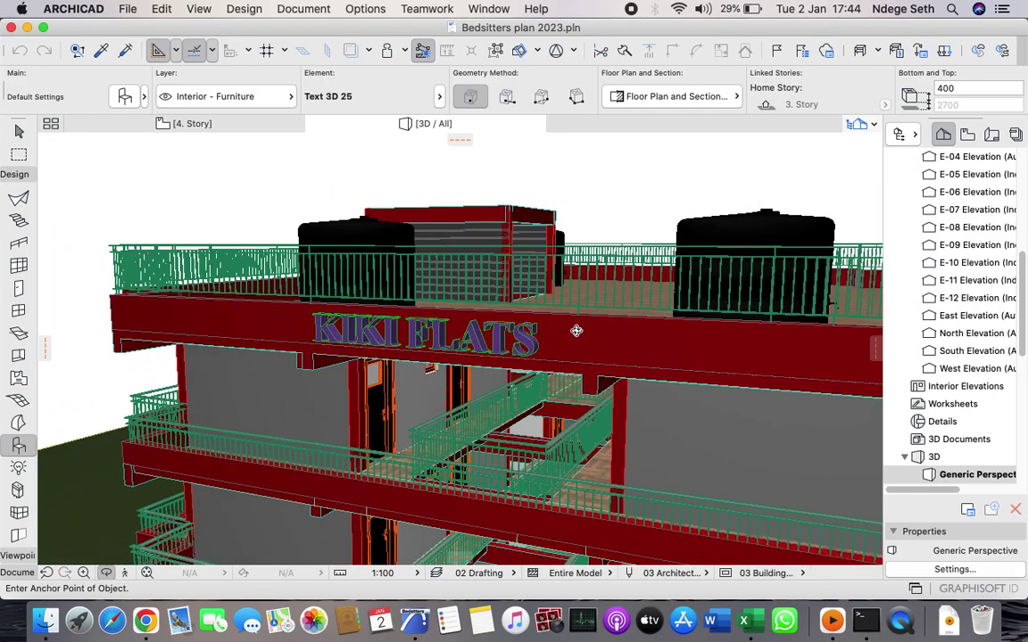
pyautogui.scroll(3, 576, 330)
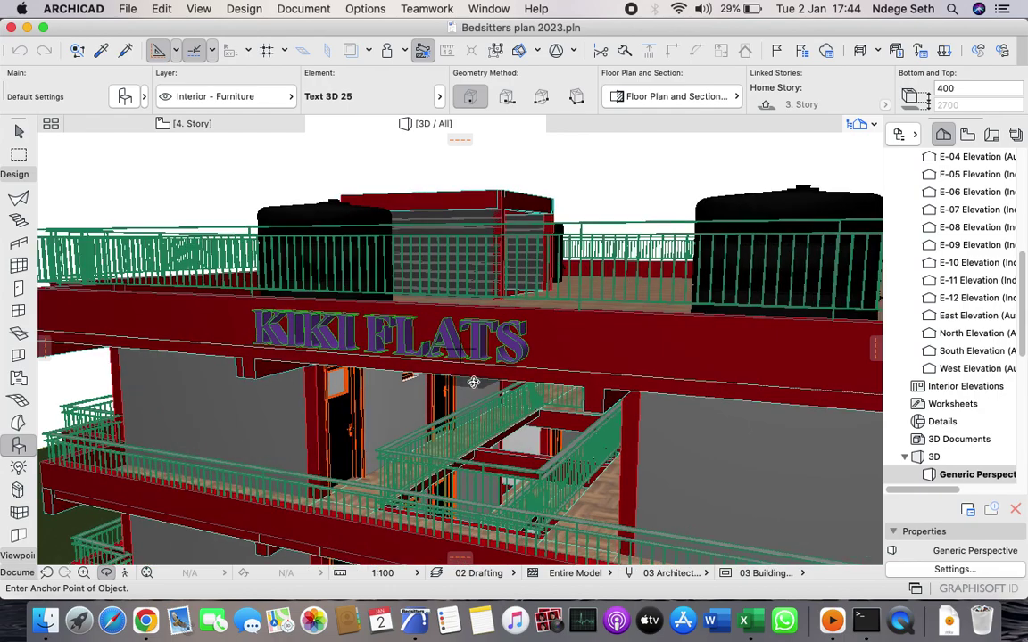
pyautogui.scroll(2, 525, 384)
pyautogui.keyDown('shift'); pyautogui.moveTo(524, 383); pyautogui.dragTo(553, 373, button='middle'); pyautogui.keyUp('shift')
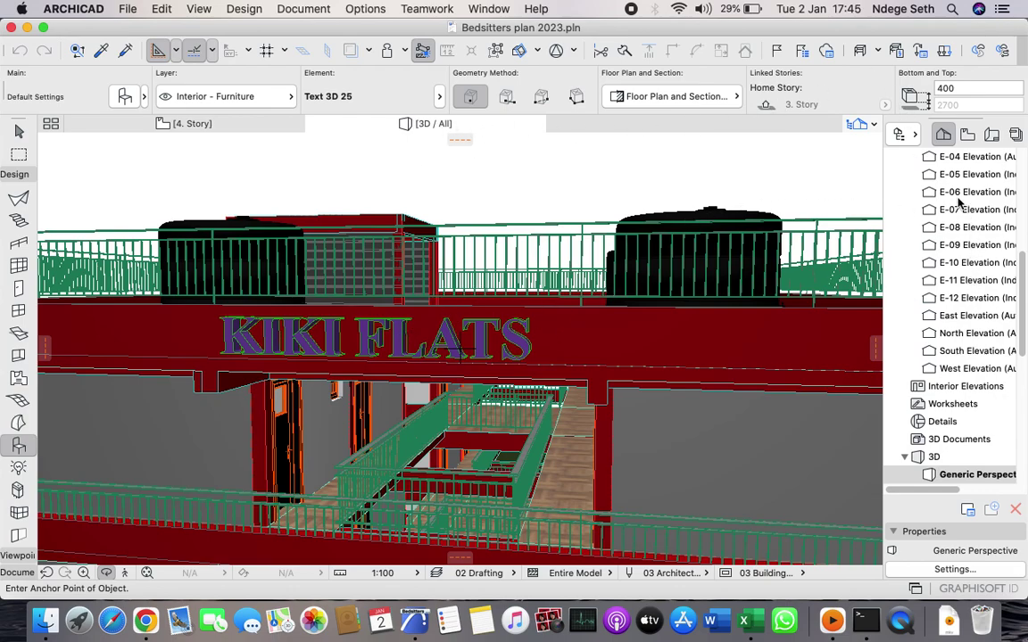
pyautogui.scroll(6, 961, 228)
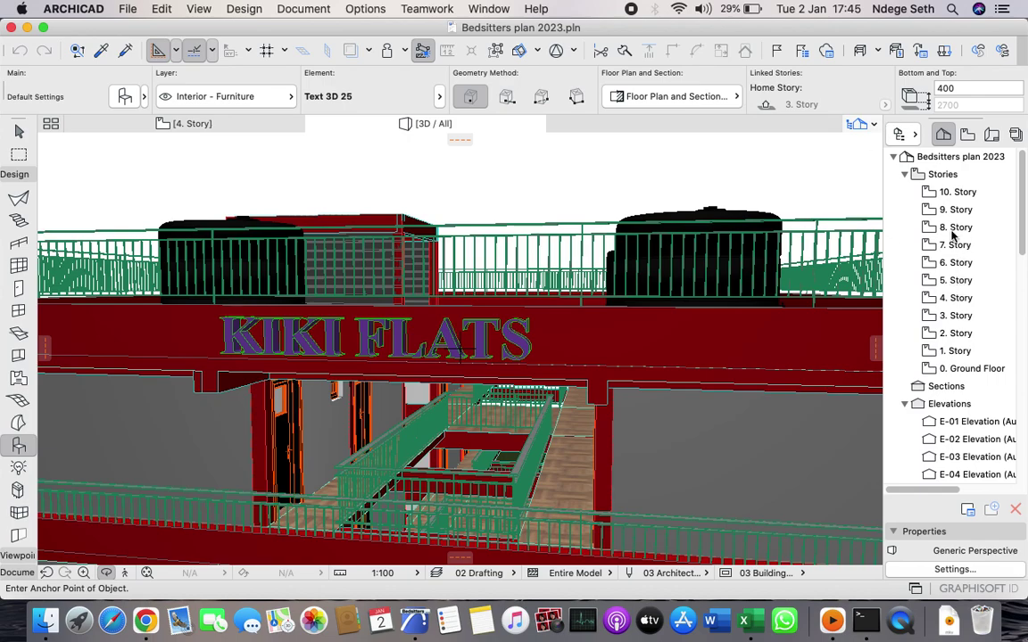
# - Delete the KIKI FLATS 3D text on the 4. Story plan and go back to 3D
pyautogui.doubleClick(954, 301)
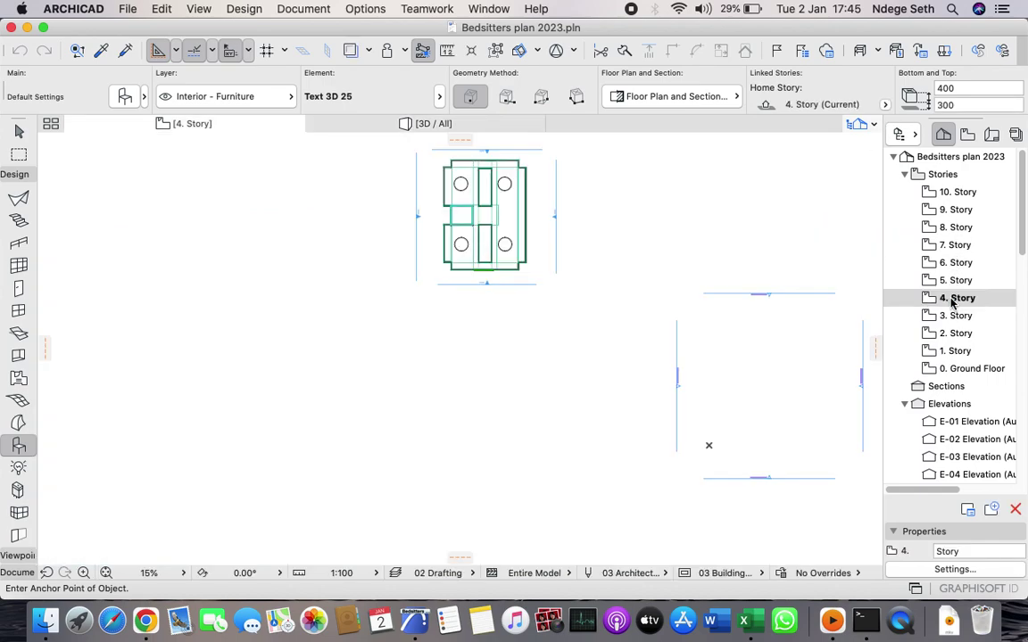
pyautogui.scroll(5, 464, 206)
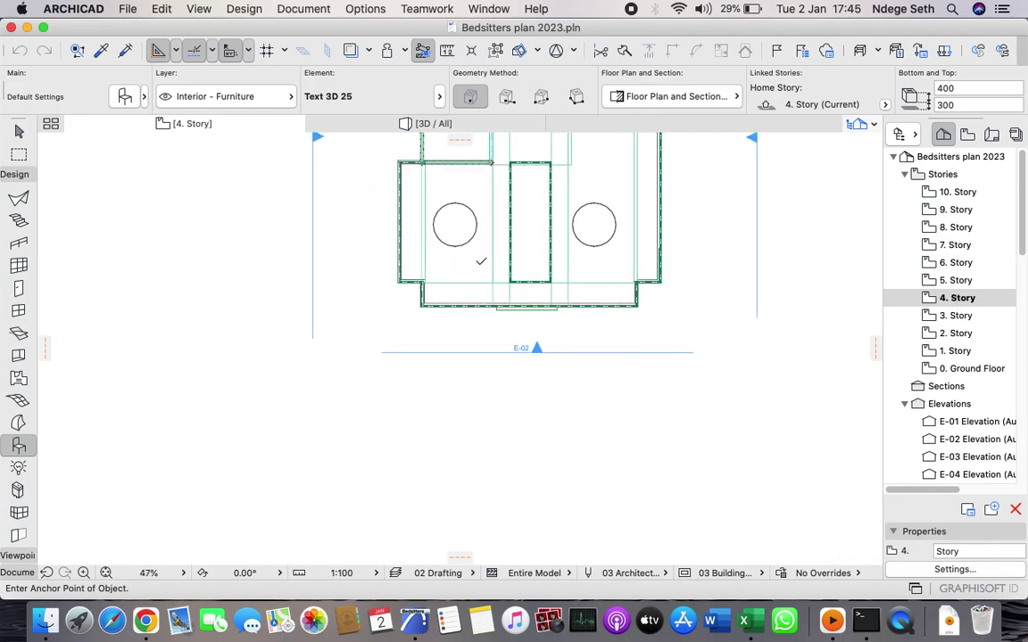
pyautogui.scroll(3, 480, 261)
pyautogui.scroll(8, 580, 333)
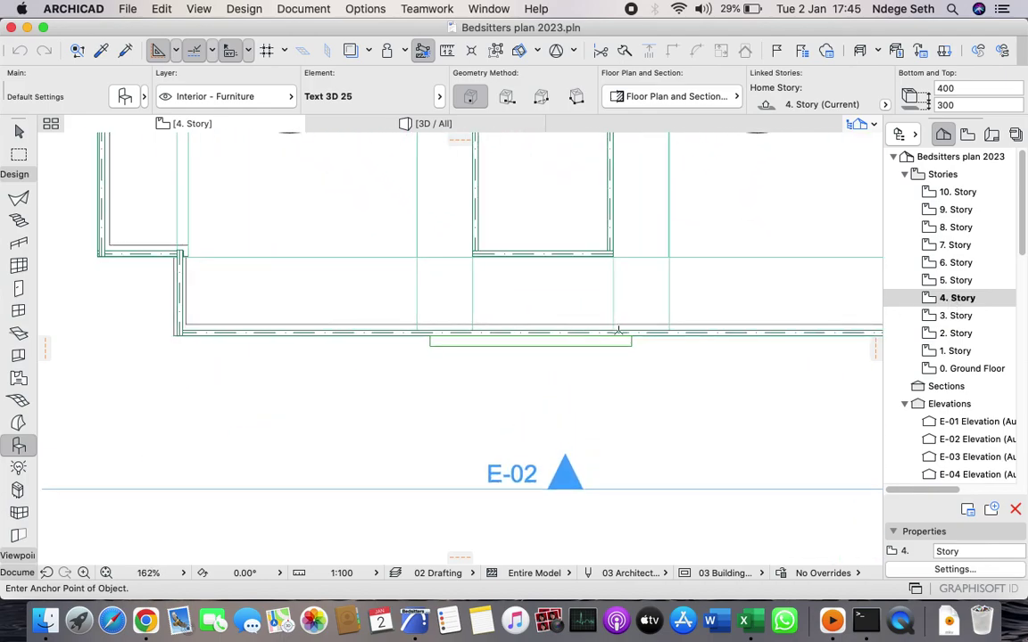
pyautogui.scroll(5, 617, 333)
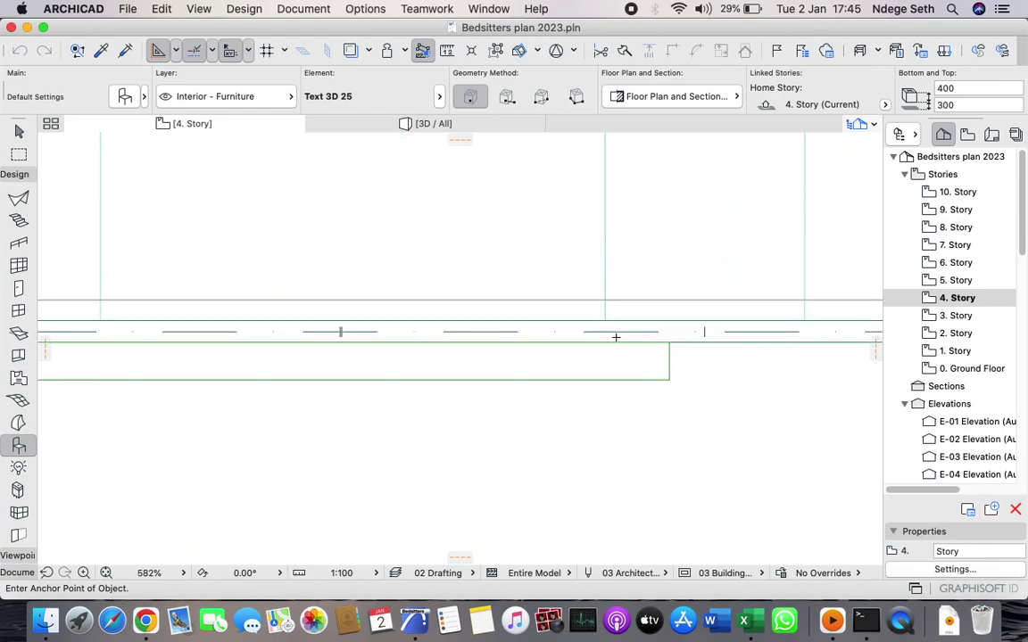
pyautogui.scroll(-5, 679, 339)
pyautogui.click(608, 360)
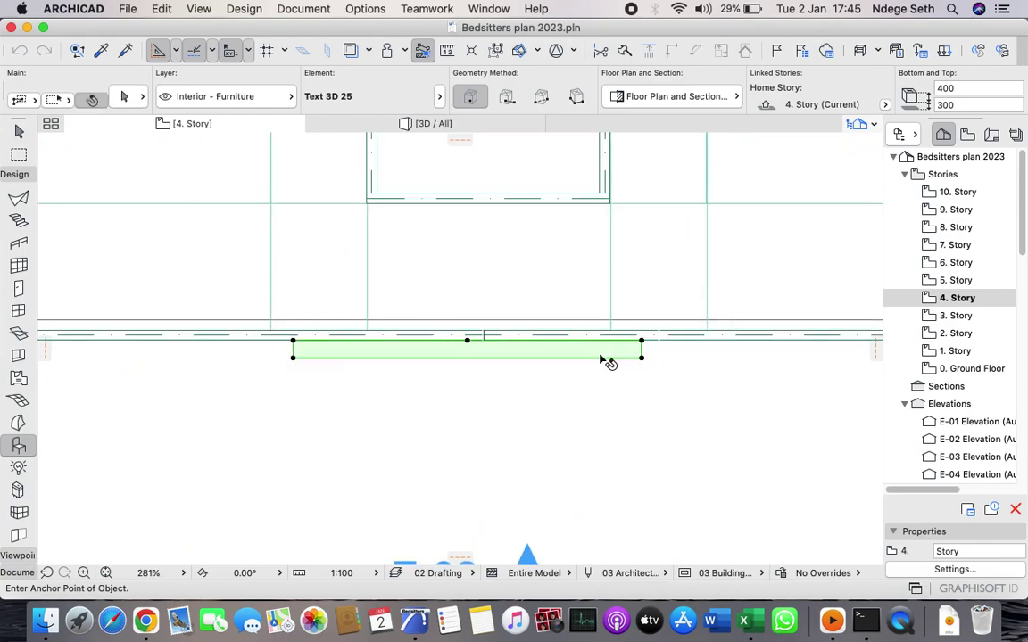
pyautogui.rightClick(567, 395)
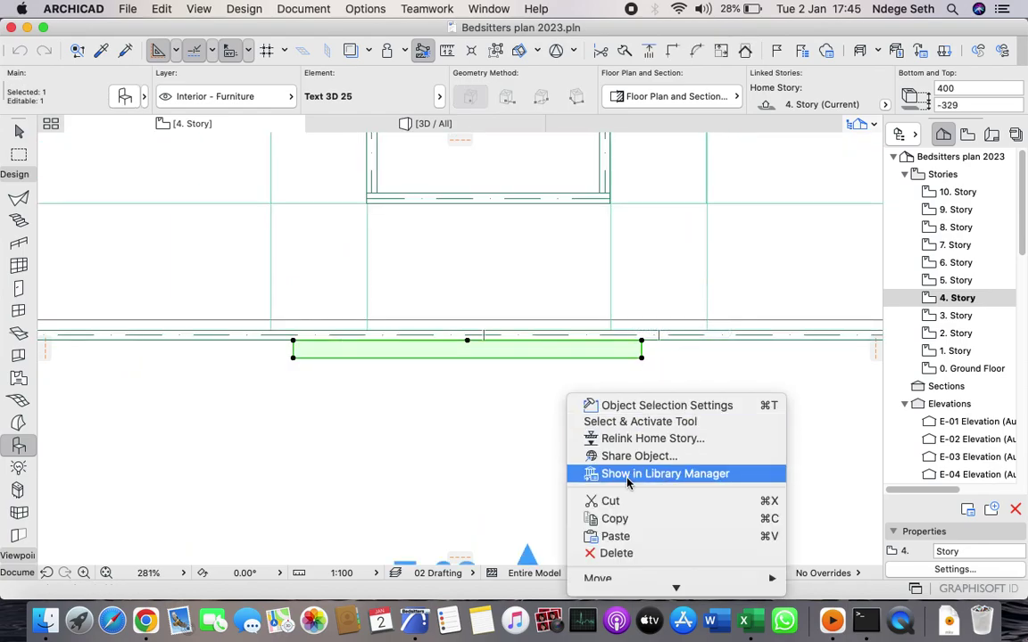
pyautogui.click(612, 553)
pyautogui.click(421, 126)
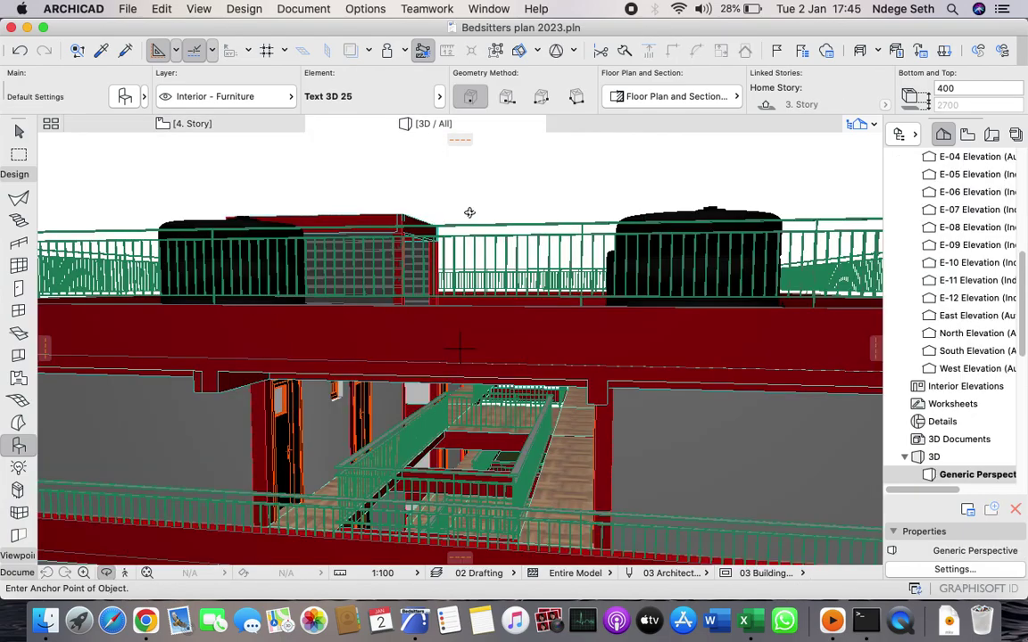
# - Zoom and orbit close onto the blank red upper fascia, railings and rooftop tanks
pyautogui.scroll(-5, 468, 273)
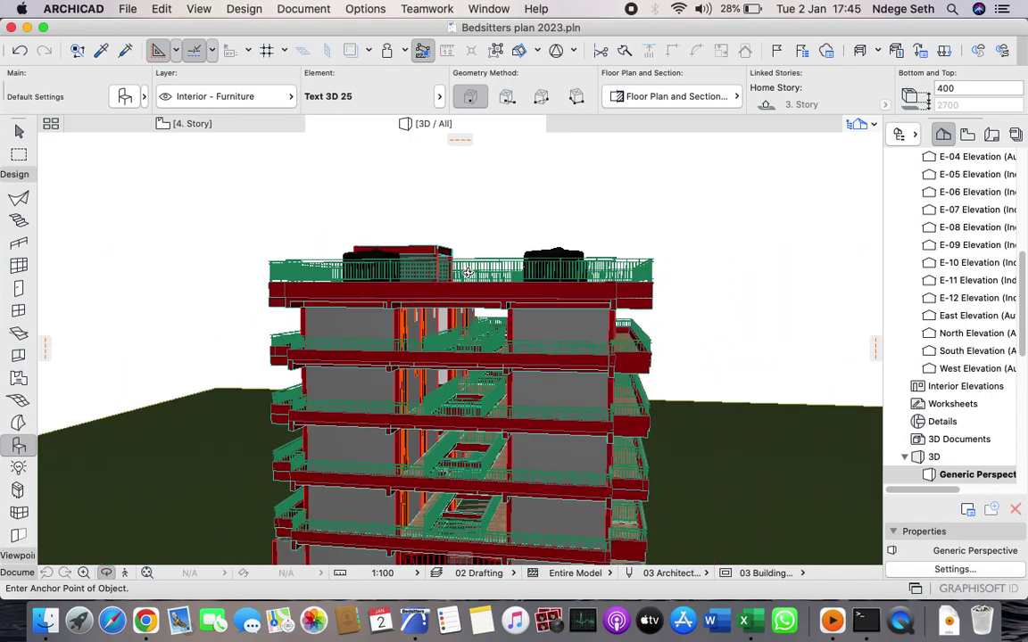
pyautogui.scroll(5, 467, 274)
pyautogui.scroll(-5, 468, 274)
pyautogui.scroll(5, 467, 276)
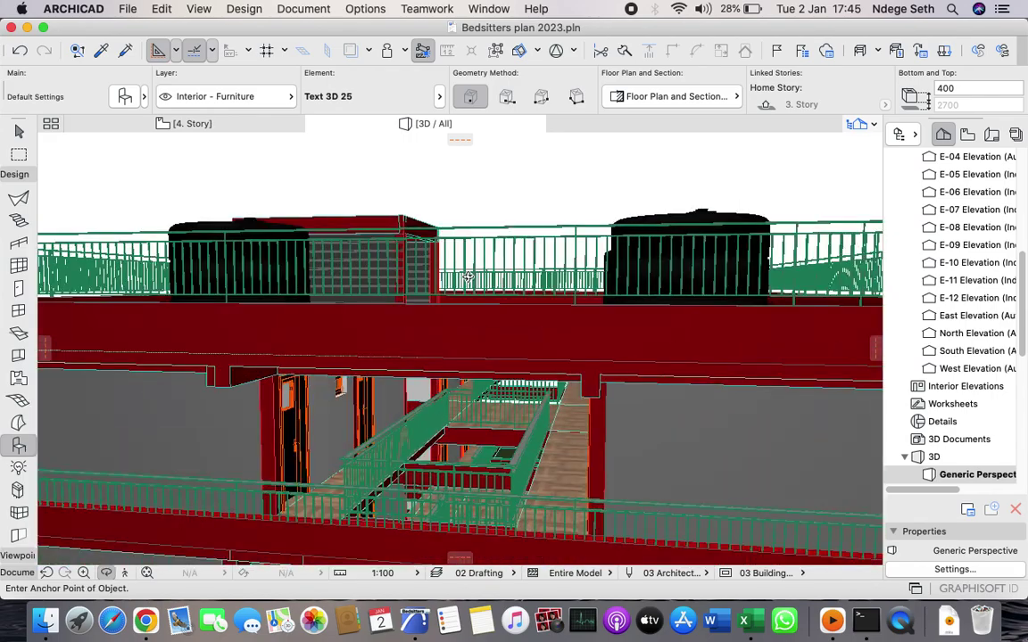
pyautogui.scroll(-5, 468, 280)
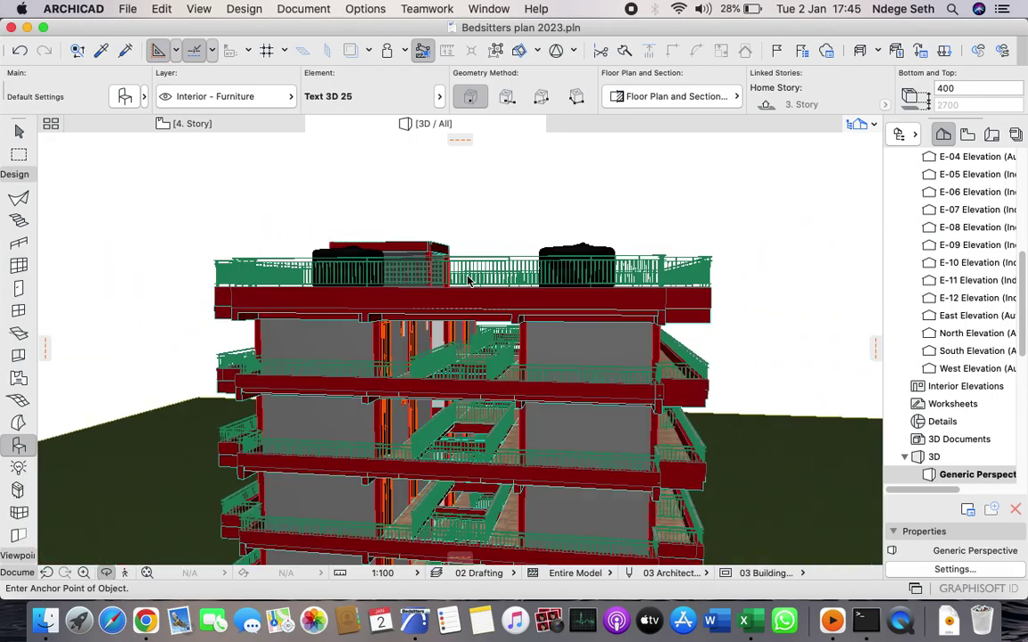
pyautogui.scroll(-5, 467, 277)
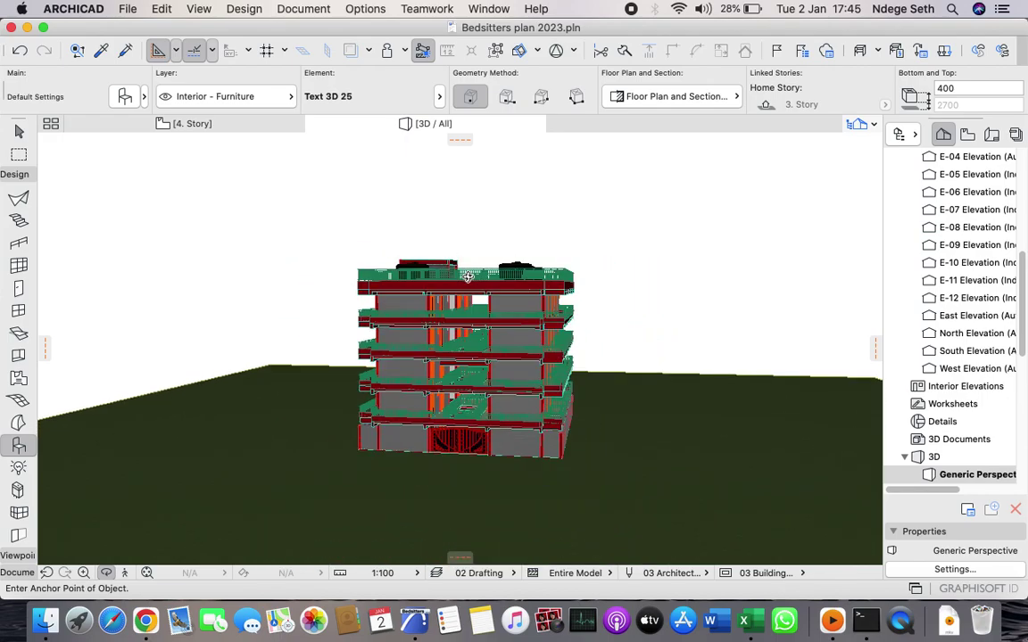
pyautogui.scroll(6, 468, 279)
pyautogui.scroll(-3, 467, 279)
pyautogui.scroll(6, 468, 279)
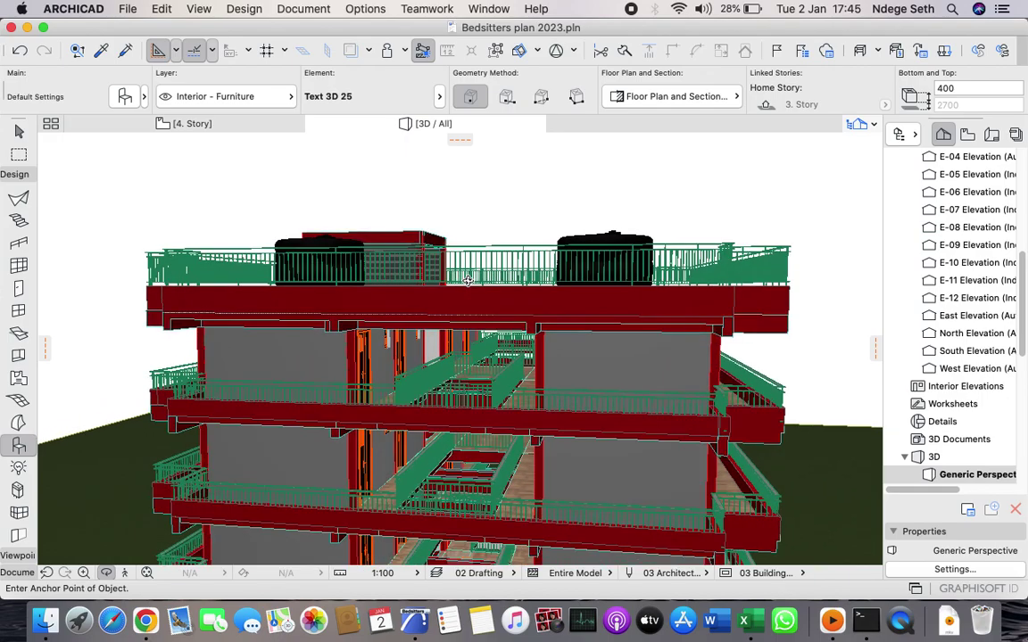
pyautogui.scroll(-3, 467, 279)
pyautogui.scroll(6, 465, 286)
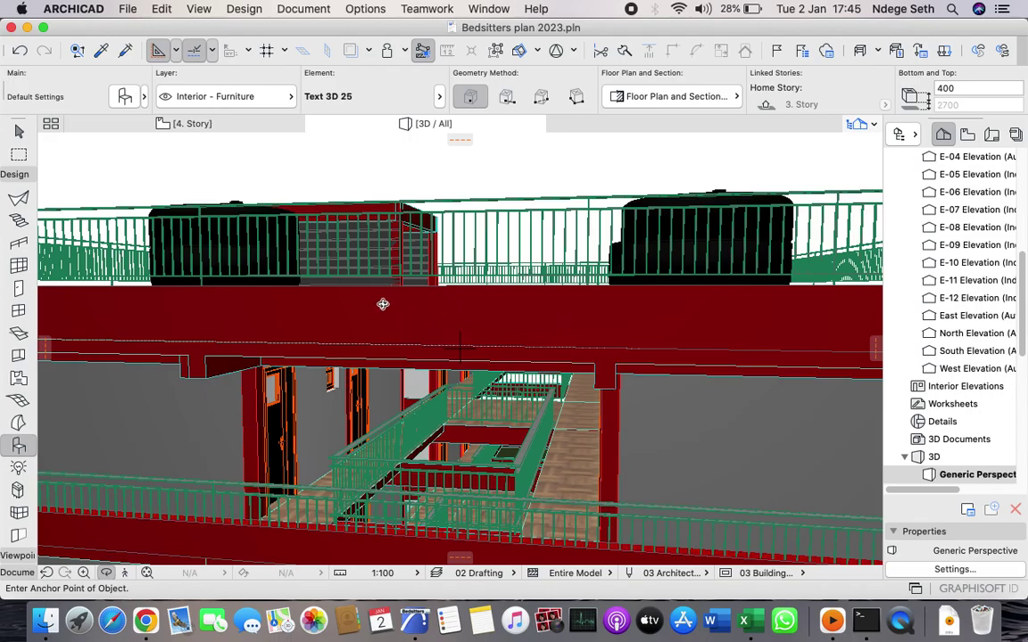
pyautogui.keyDown('shift'); pyautogui.moveTo(359, 302); pyautogui.dragTo(460, 288, button='middle'); pyautogui.keyUp('shift')
pyautogui.scroll(-2, 461, 287)
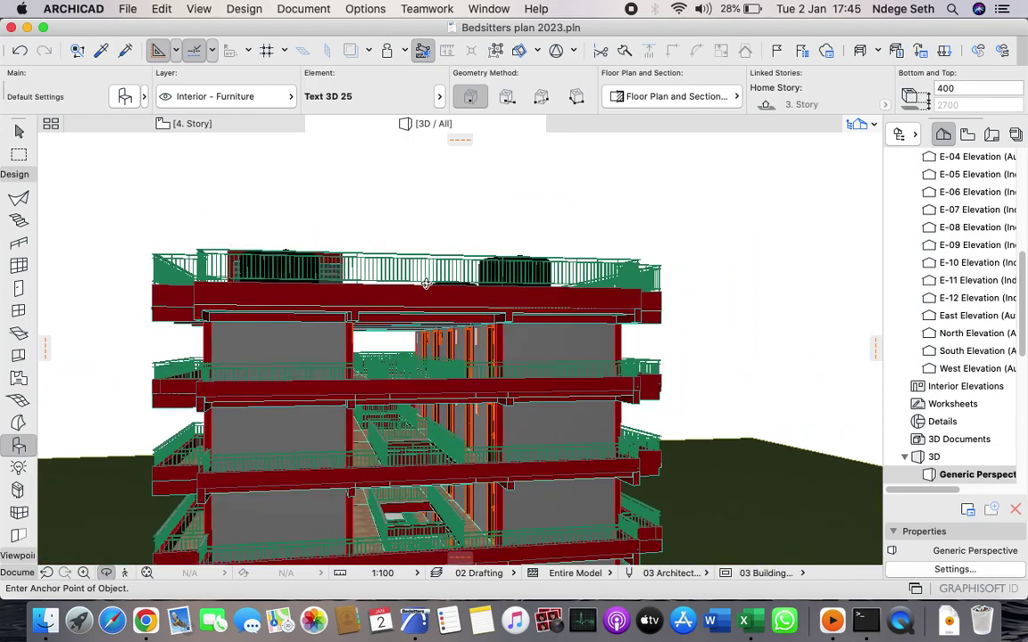
pyautogui.scroll(3, 419, 285)
pyautogui.scroll(3, 411, 290)
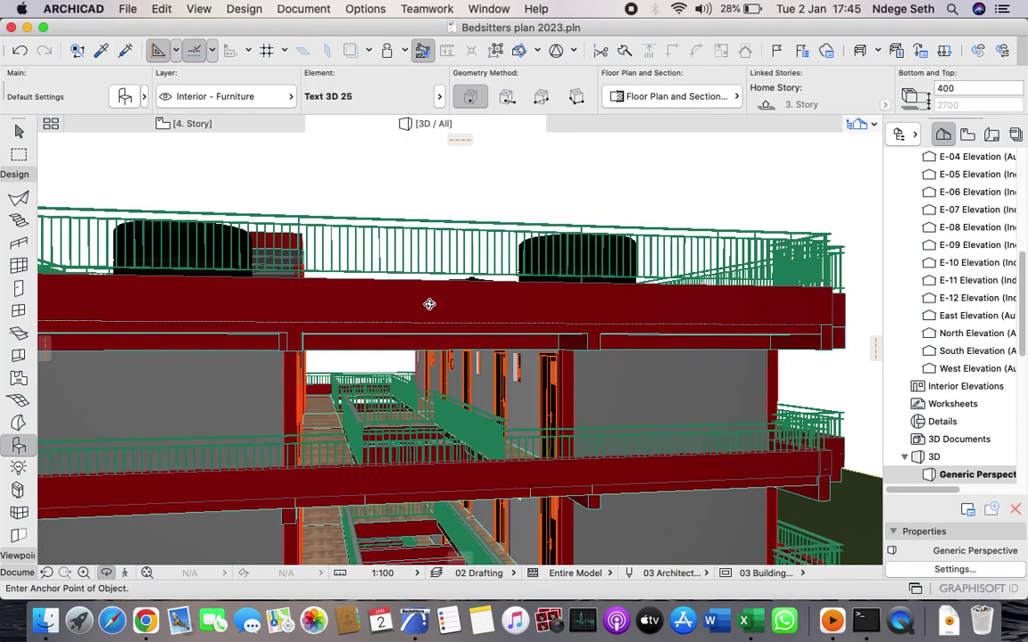
pyautogui.keyDown('shift'); pyautogui.moveTo(415, 297); pyautogui.dragTo(377, 300, button='middle'); pyautogui.keyUp('shift')
pyautogui.scroll(-4, 384, 308)
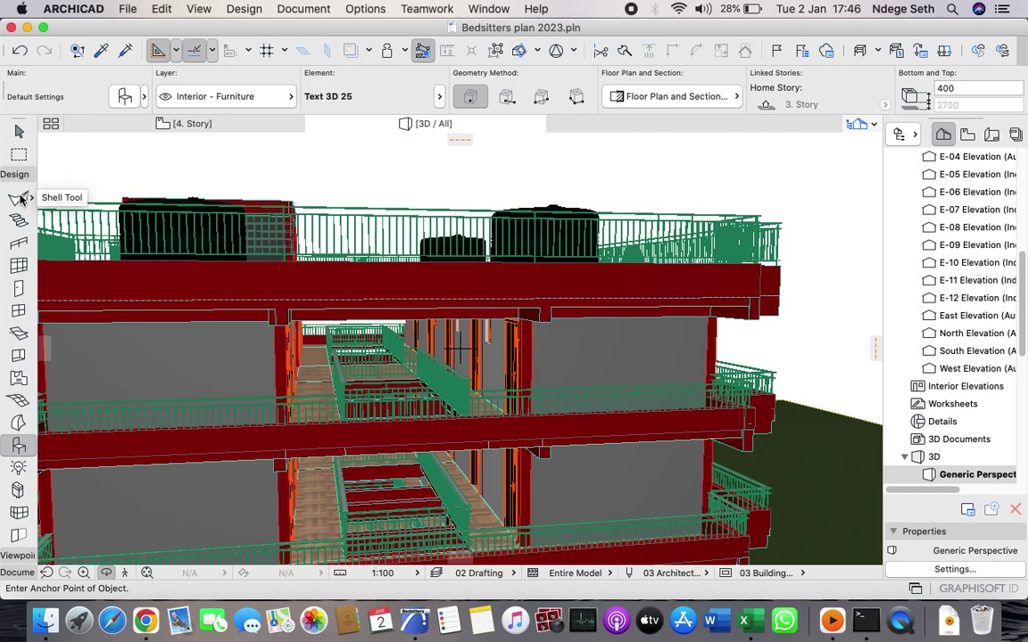
# - Scroll the Toolbox down toward the Object tool
pyautogui.scroll(3, 22, 199)
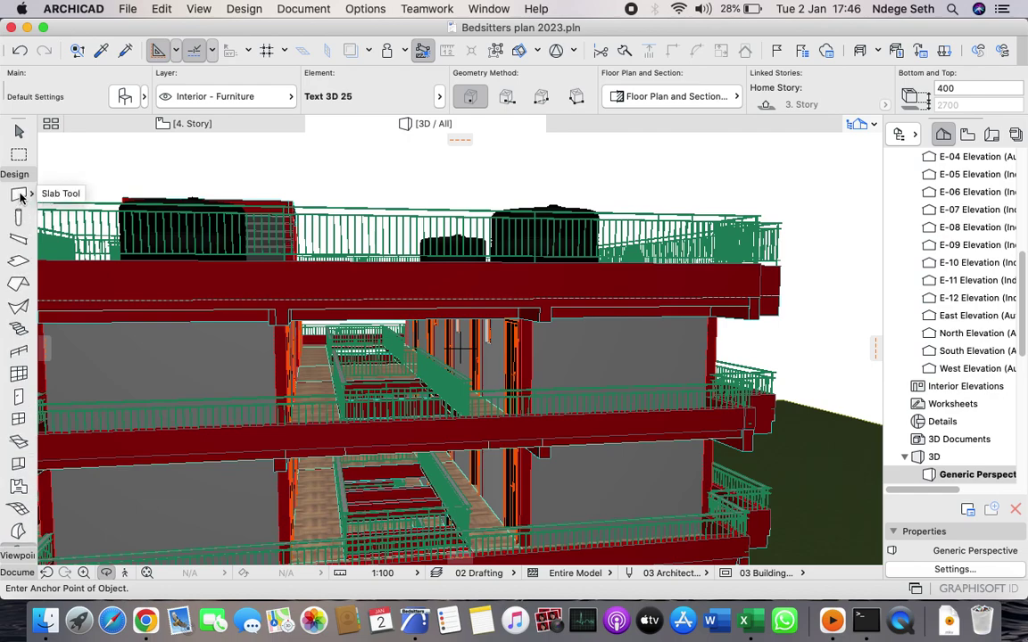
pyautogui.scroll(3, 21, 198)
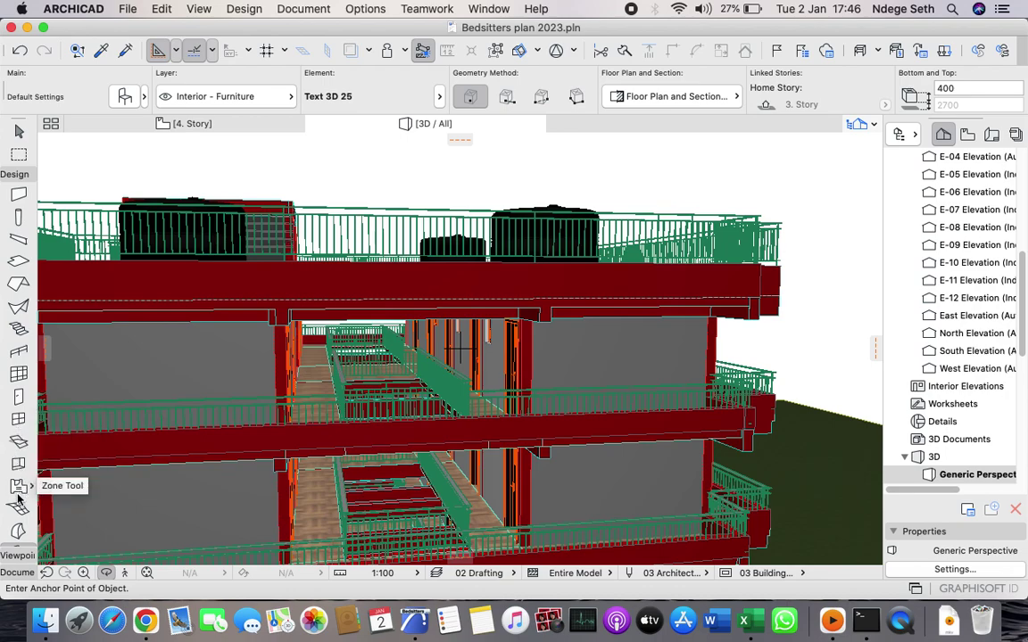
pyautogui.scroll(-2, 18, 507)
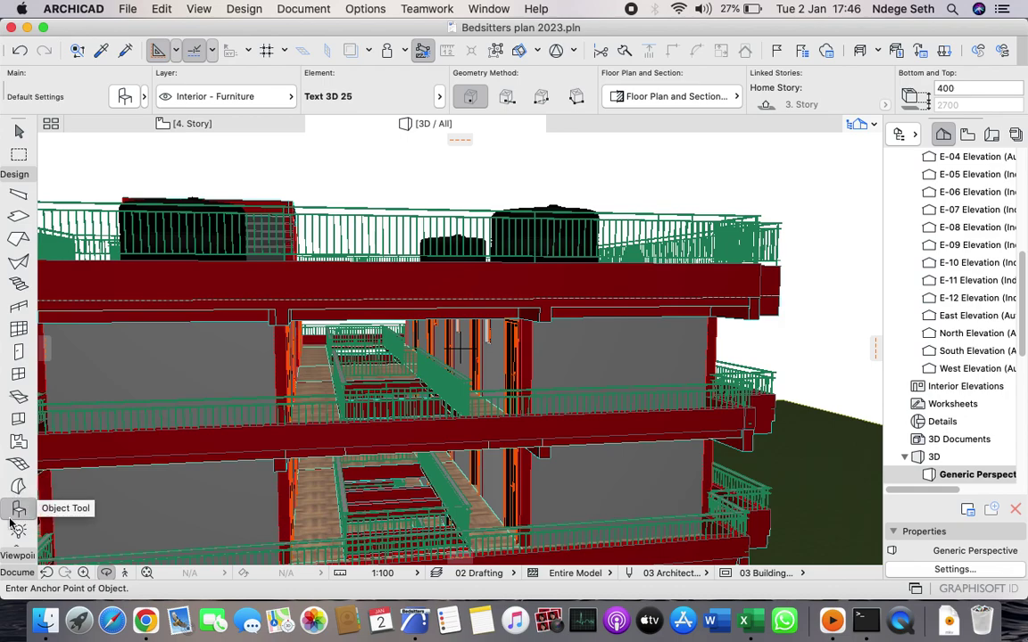
# - Open Object Default Settings, search the library for 'TEXT' and pick Text 3D 25
pyautogui.doubleClick(18, 507)
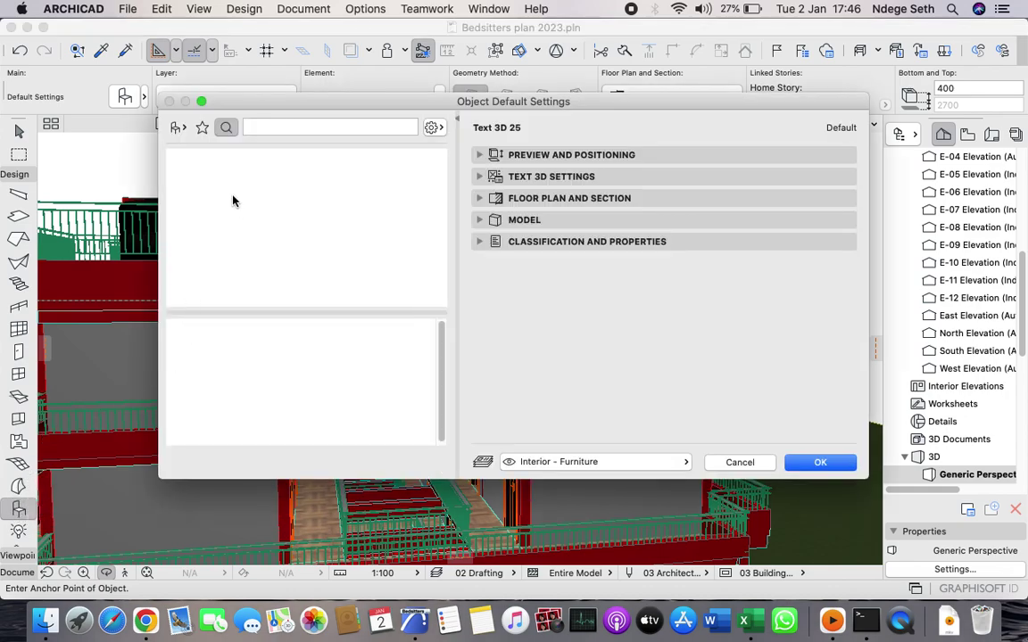
pyautogui.click(282, 127)
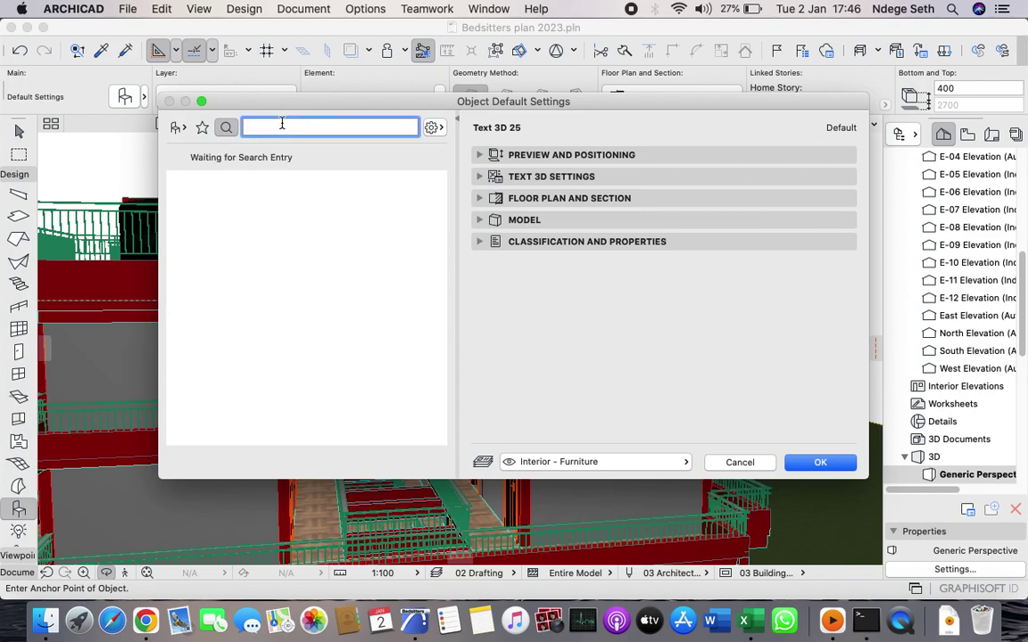
pyautogui.write('TEXT')
pyautogui.click(218, 214)
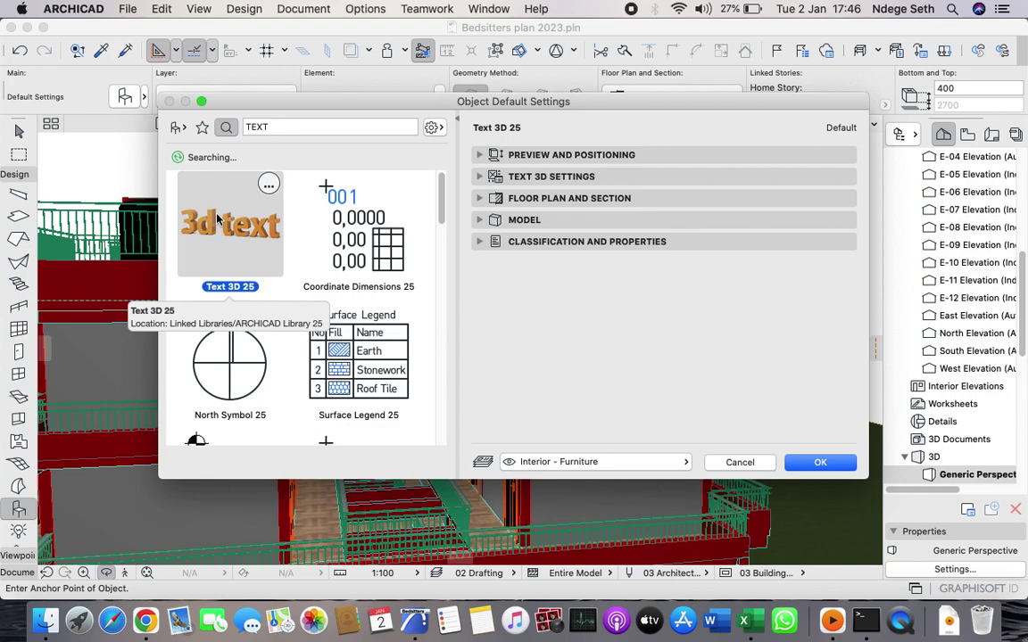
# - Under Preview and Positioning, change the text object's height from 400 to 450
pyautogui.click(479, 156)
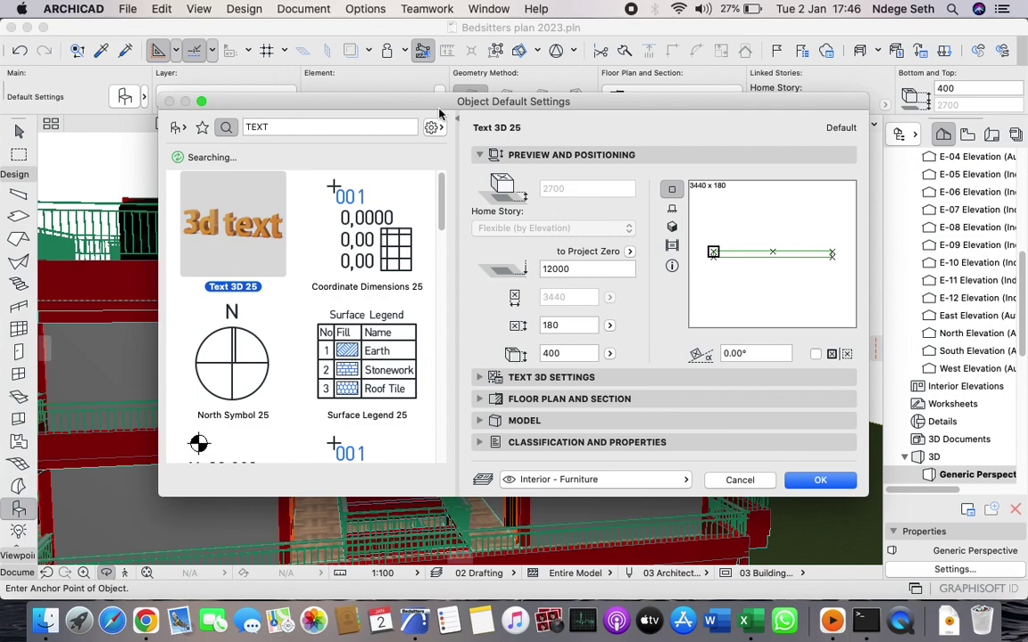
pyautogui.click(567, 325)
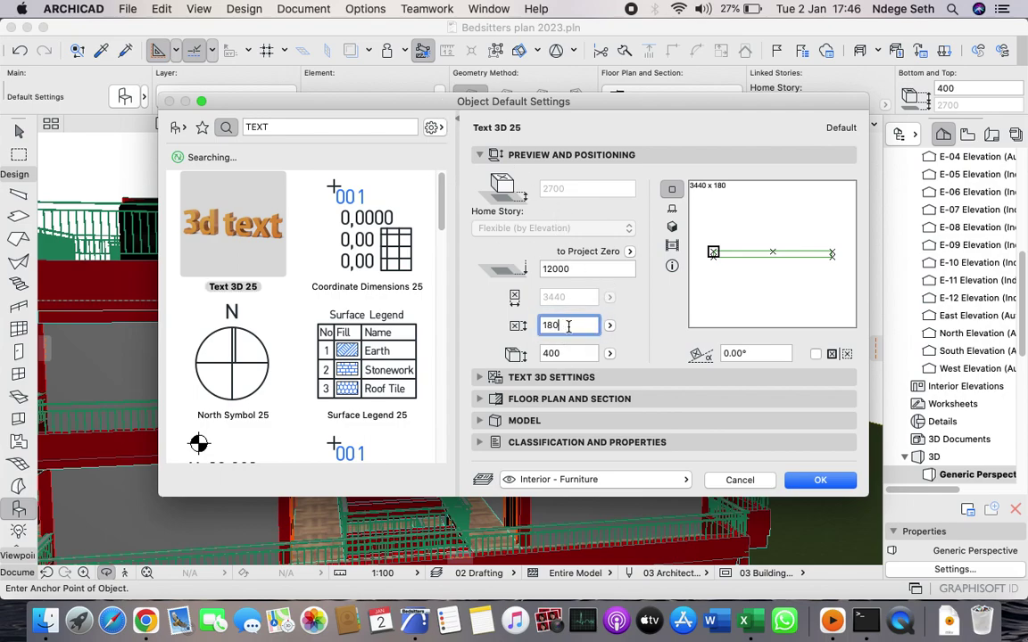
pyautogui.press('BackSpace')
pyautogui.press('BackSpace')
pyautogui.click(572, 355)
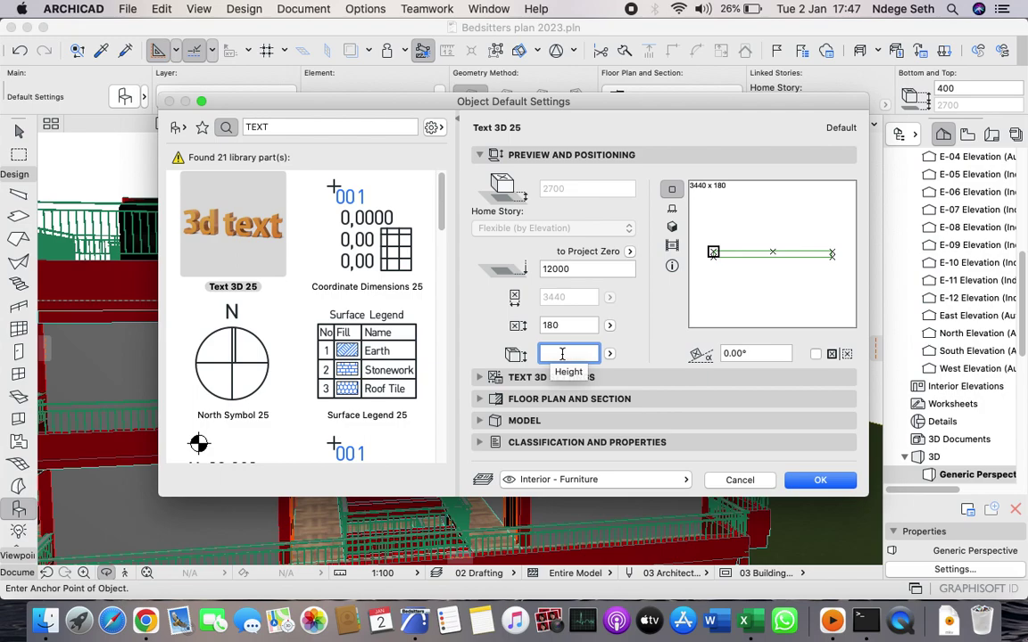
pyautogui.write('450')
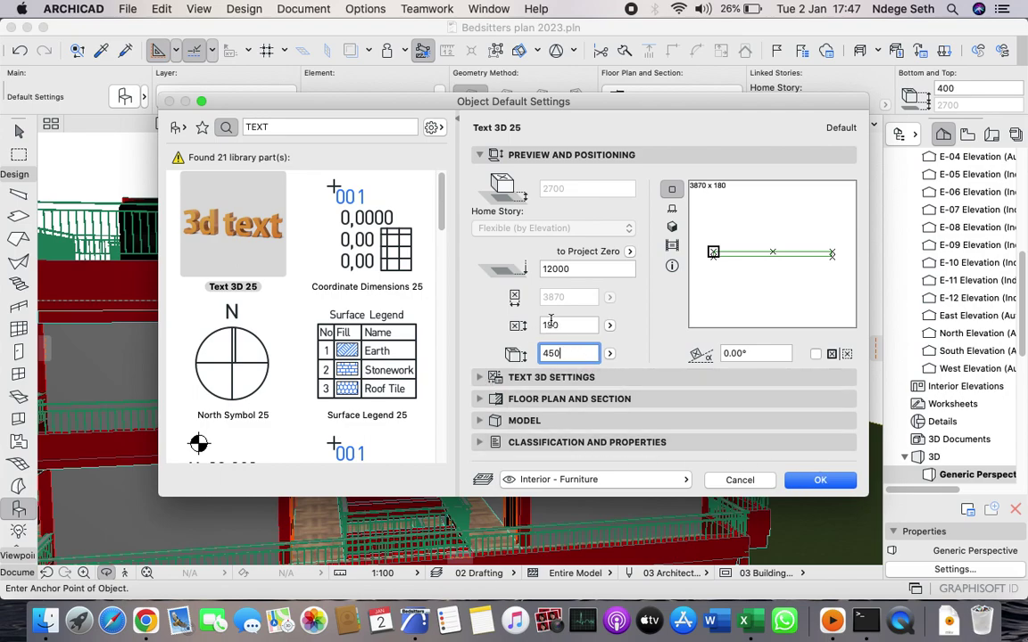
# - Change the 3D text from KIKI FLATS to RUIRU APARTMENTS, then select North Symbol 25
pyautogui.click(482, 378)
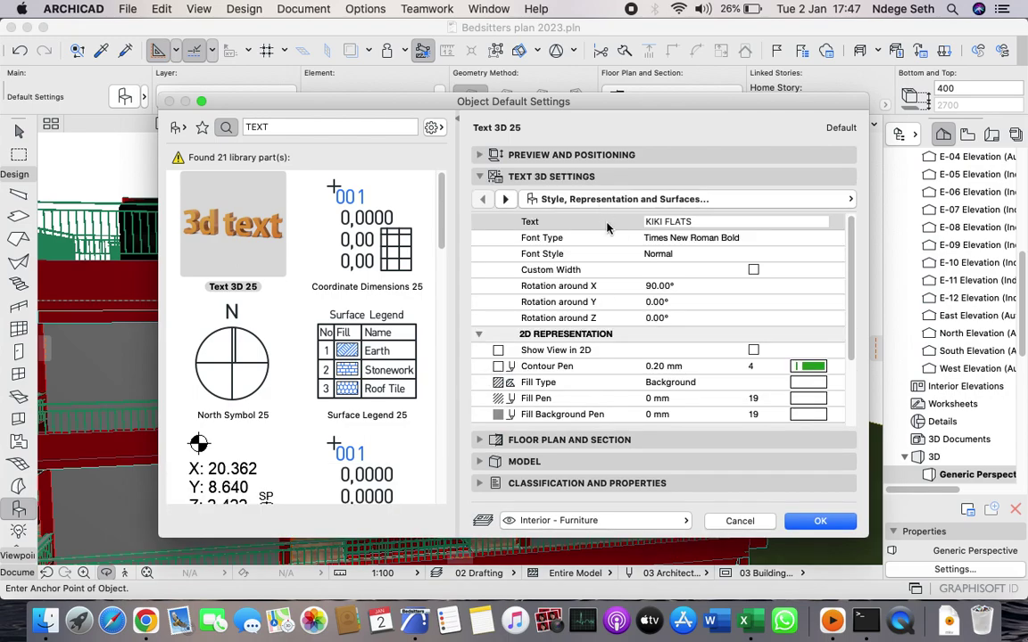
pyautogui.click(700, 221)
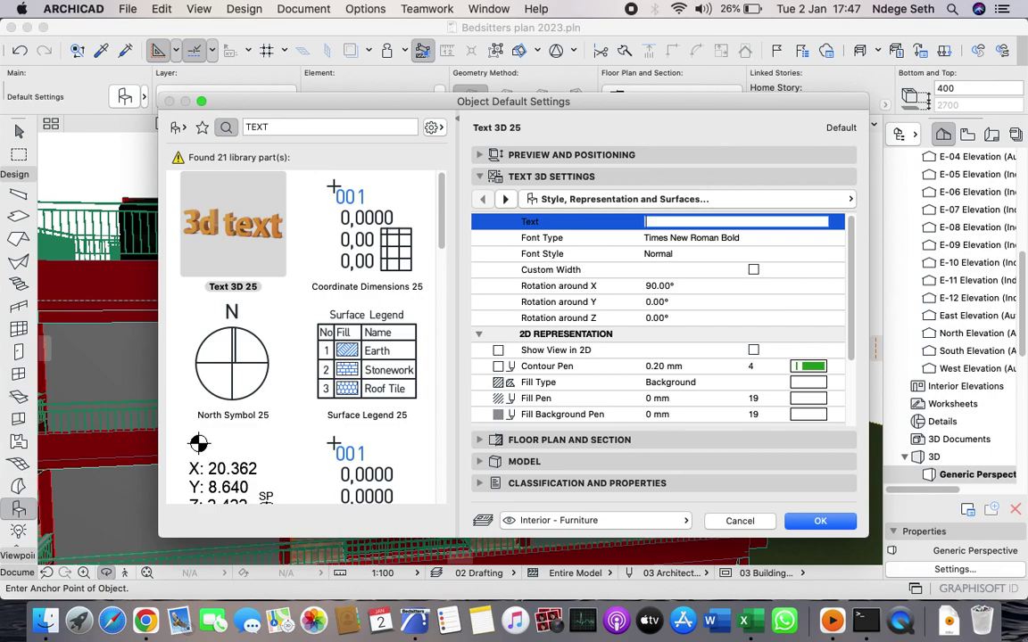
pyautogui.write('RUI')
pyautogui.write('RU APARTMENTS')
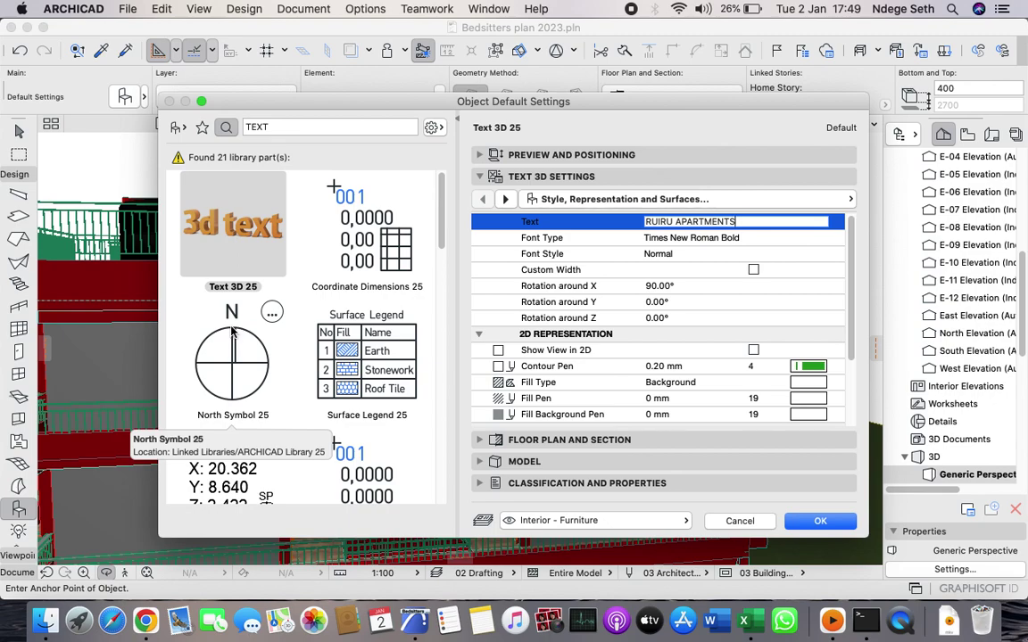
pyautogui.click(233, 331)
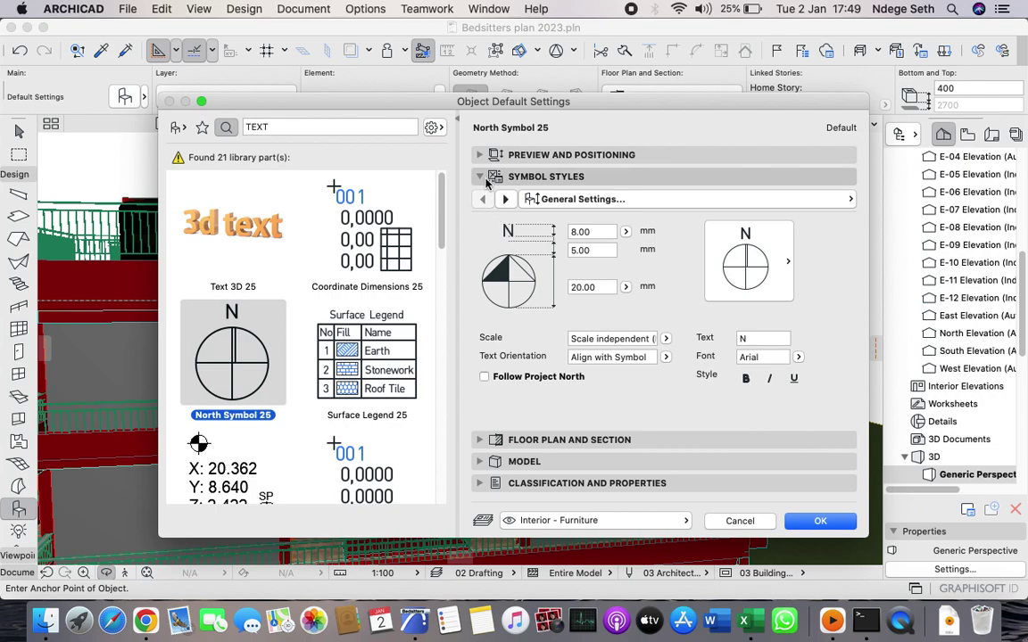
# - Return to the Text 3D 25 object and set its text contour pen to 21
pyautogui.click(479, 157)
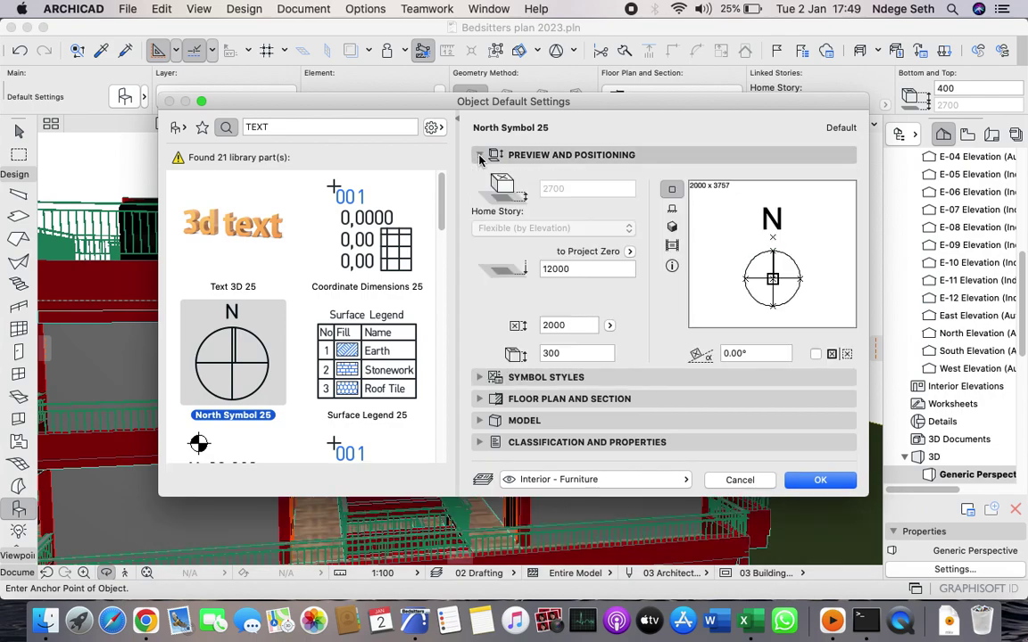
pyautogui.click(479, 378)
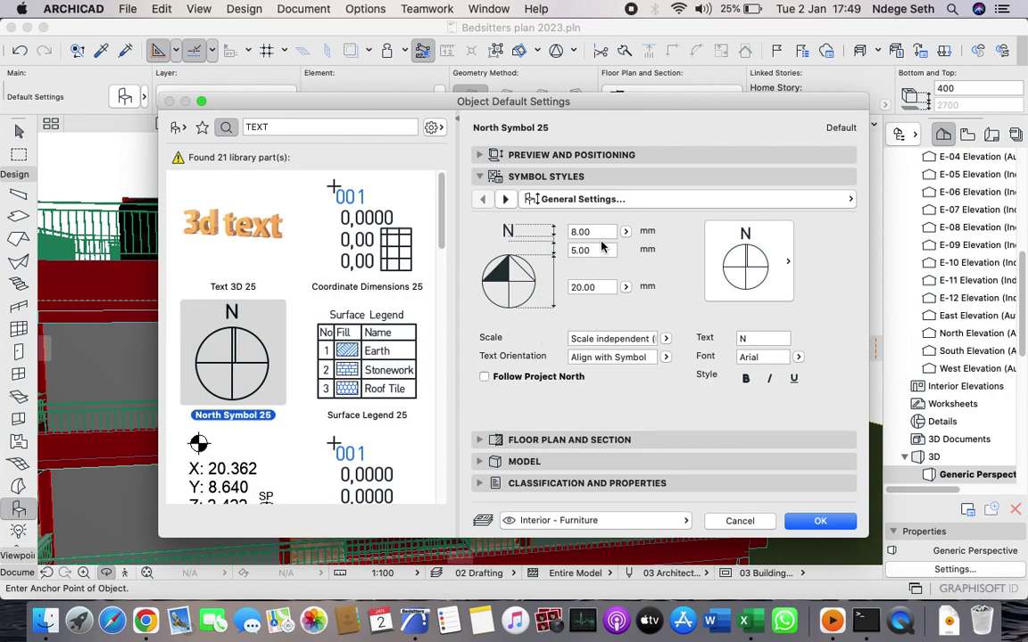
pyautogui.click(214, 216)
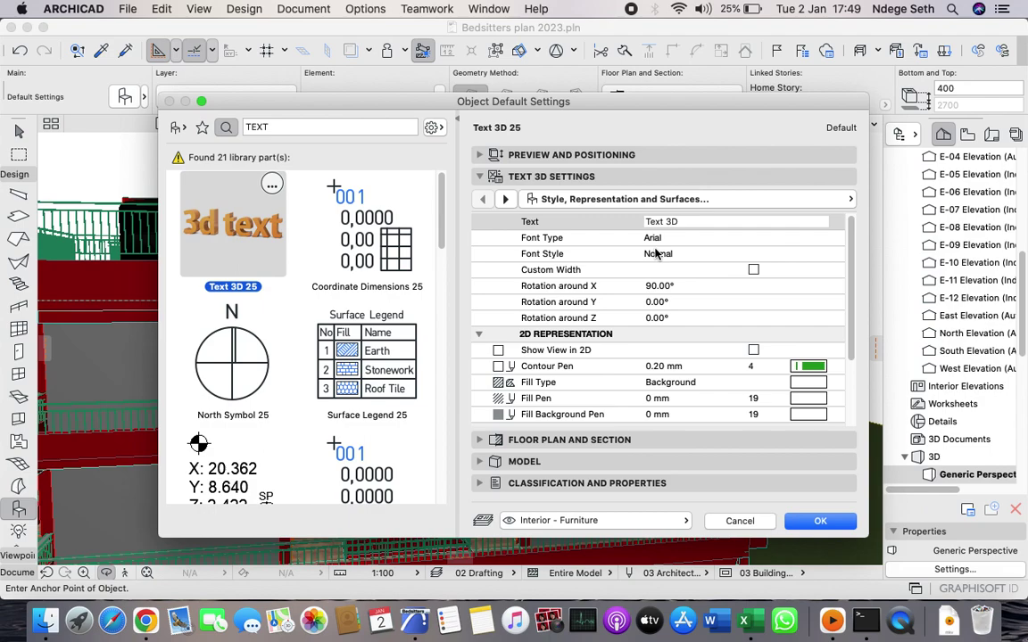
pyautogui.scroll(-1, 660, 284)
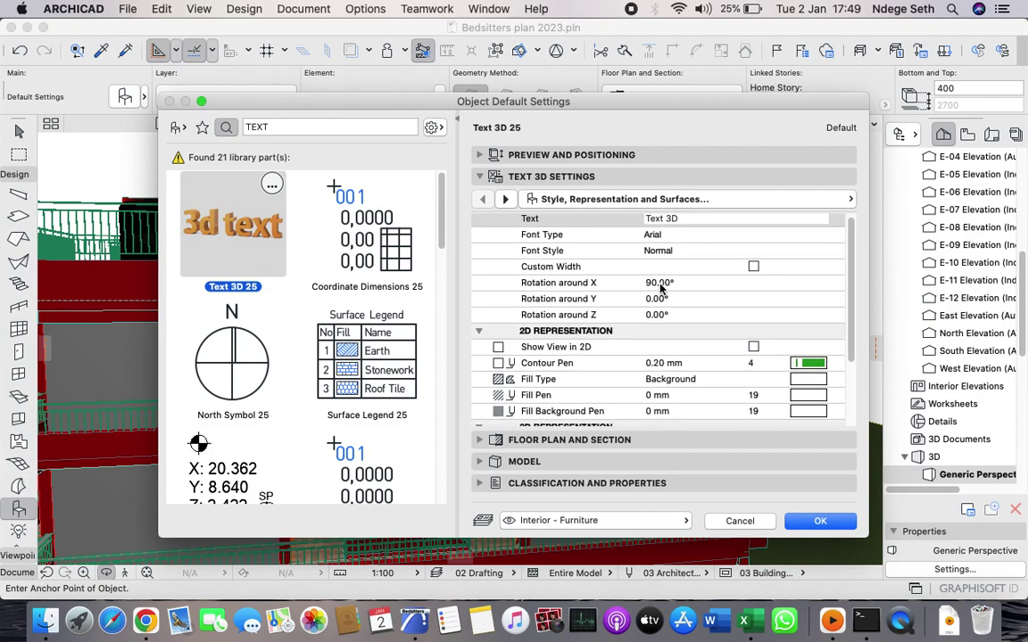
pyautogui.scroll(-3, 566, 306)
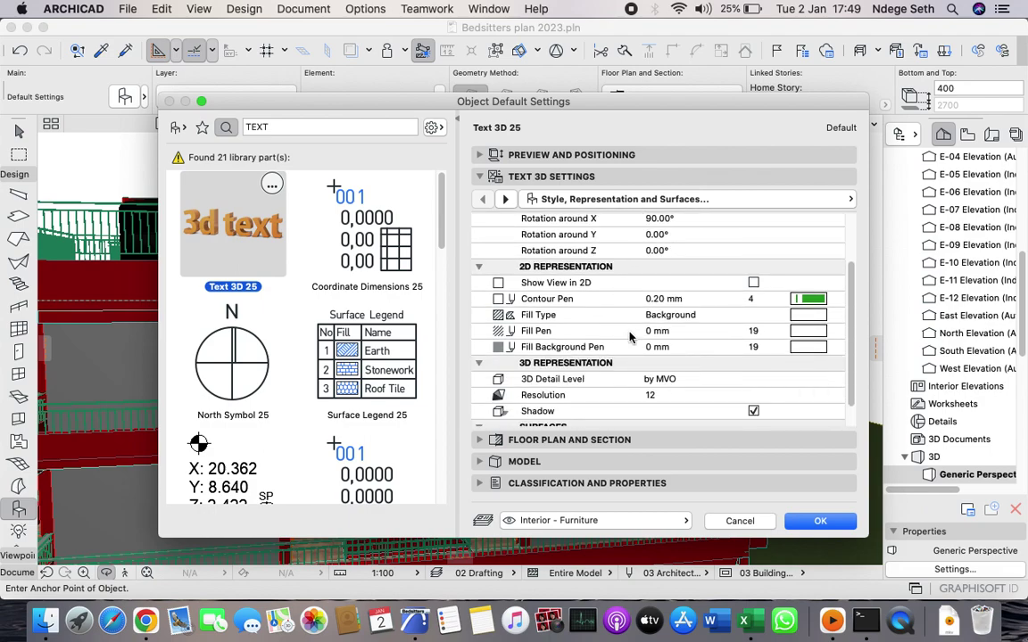
pyautogui.click(816, 301)
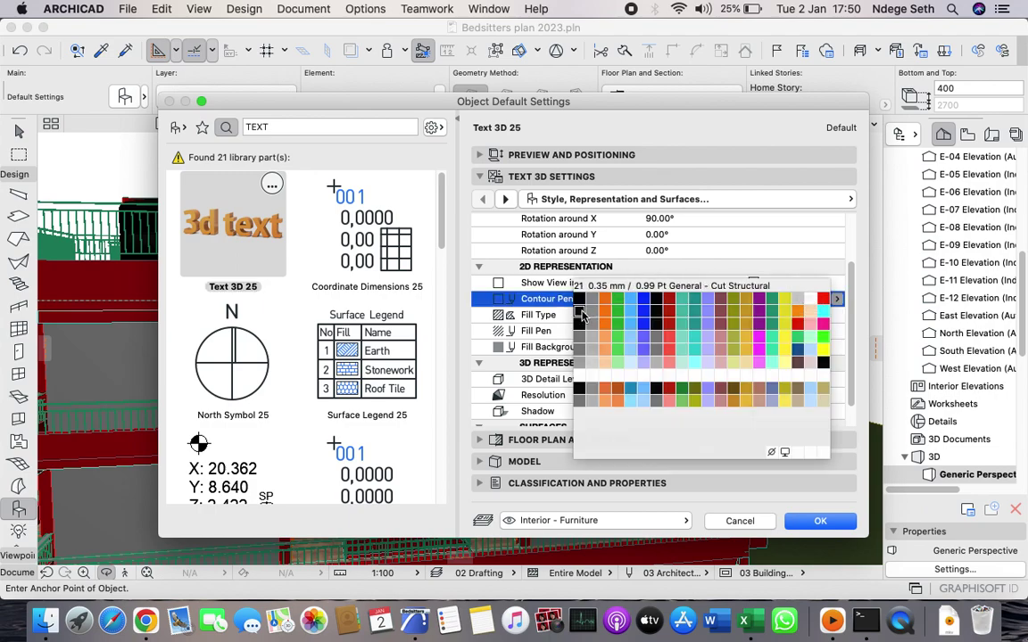
pyautogui.click(581, 314)
# - Set the Text surface material to Paint - Ivory Black
pyautogui.scroll(-1, 657, 301)
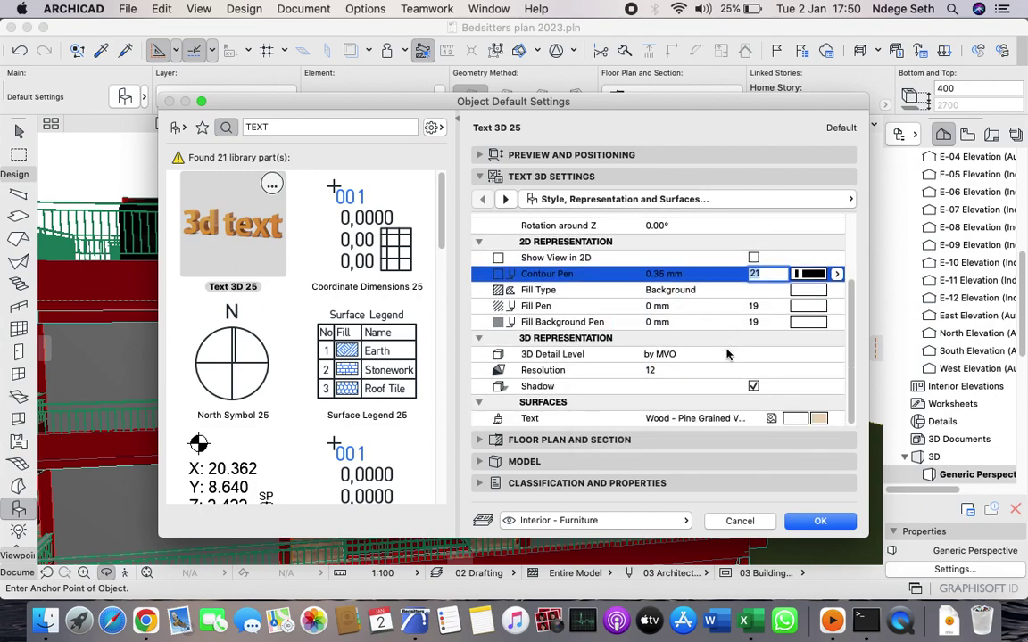
pyautogui.click(819, 418)
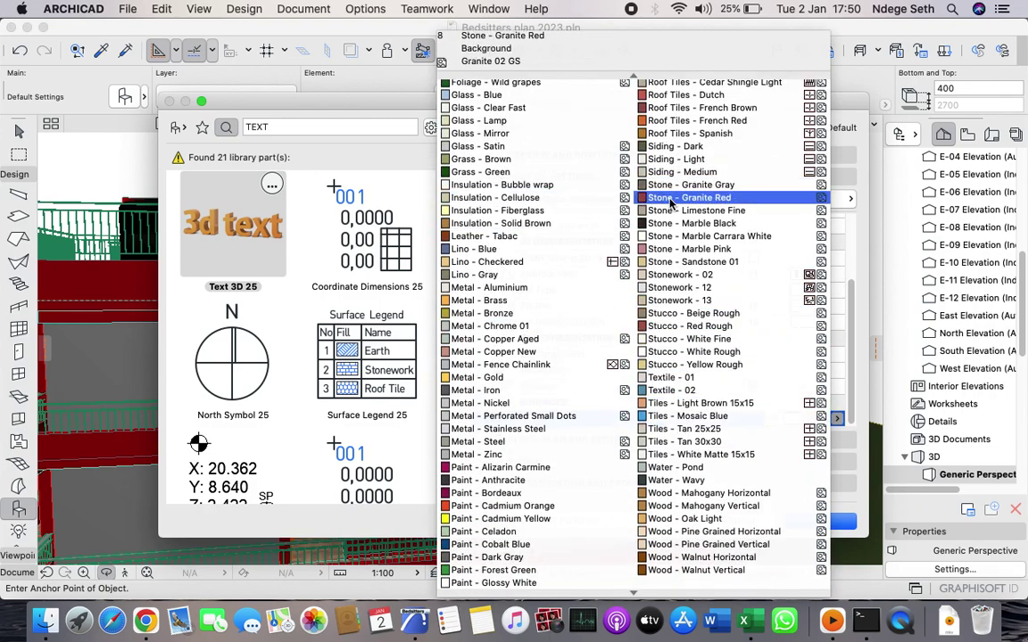
pyautogui.scroll(3, 671, 204)
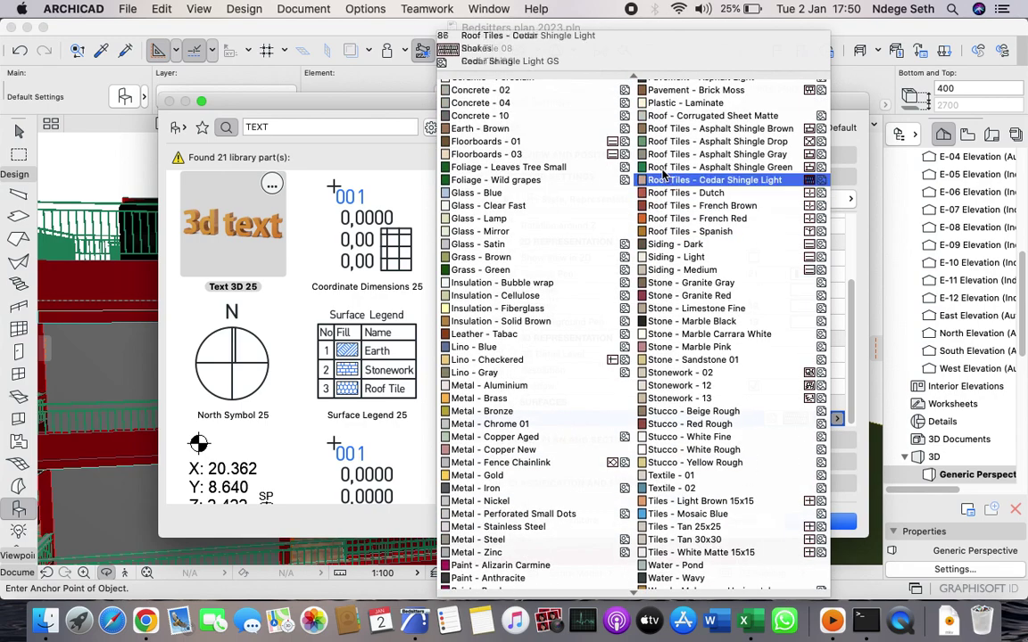
pyautogui.scroll(-3, 664, 183)
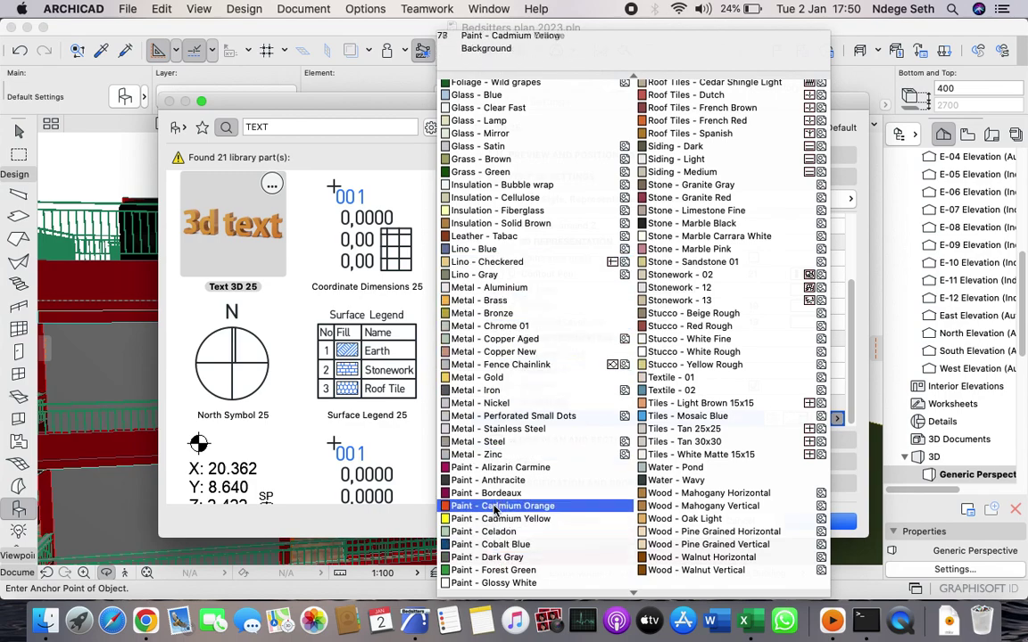
pyautogui.scroll(10, 495, 511)
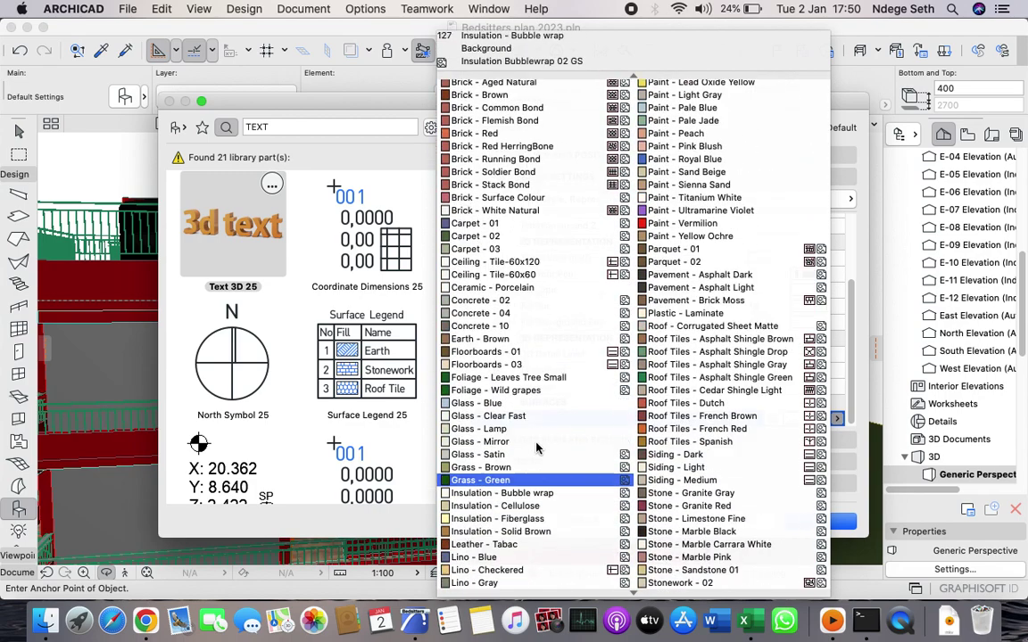
pyautogui.scroll(5, 665, 234)
pyautogui.click(667, 64)
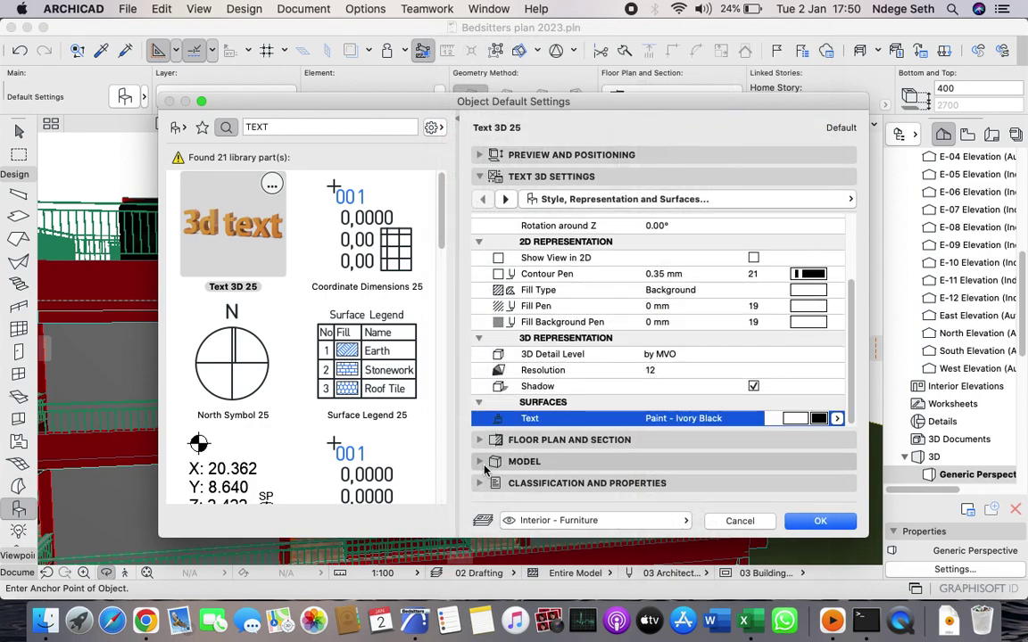
# - Keep Paint - Ultramarine Violet as the MODEL override surface and confirm the Text 3D 25 defaults
pyautogui.click(479, 462)
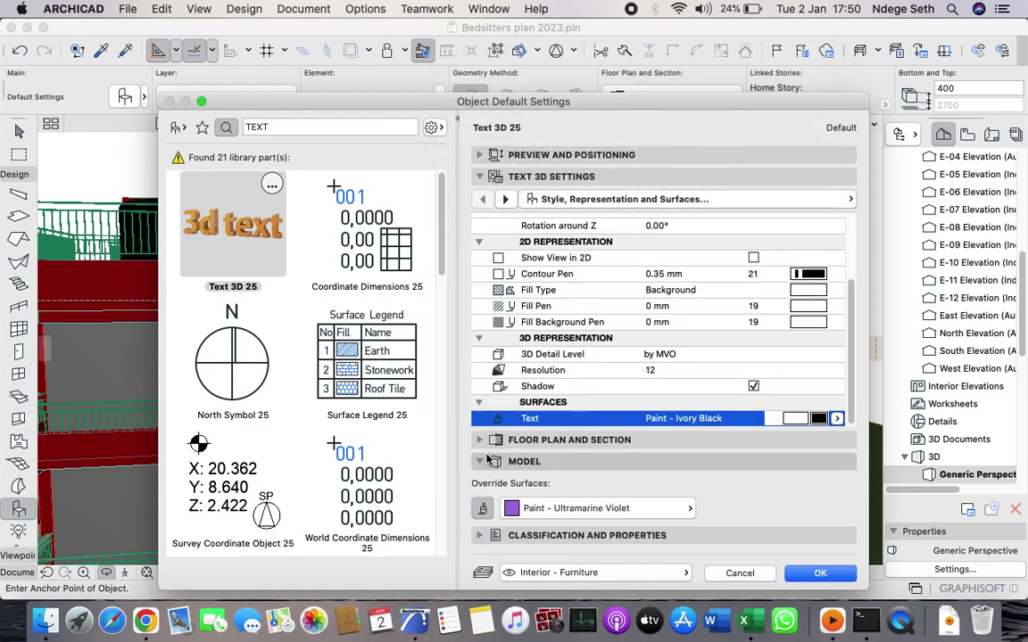
pyautogui.click(580, 509)
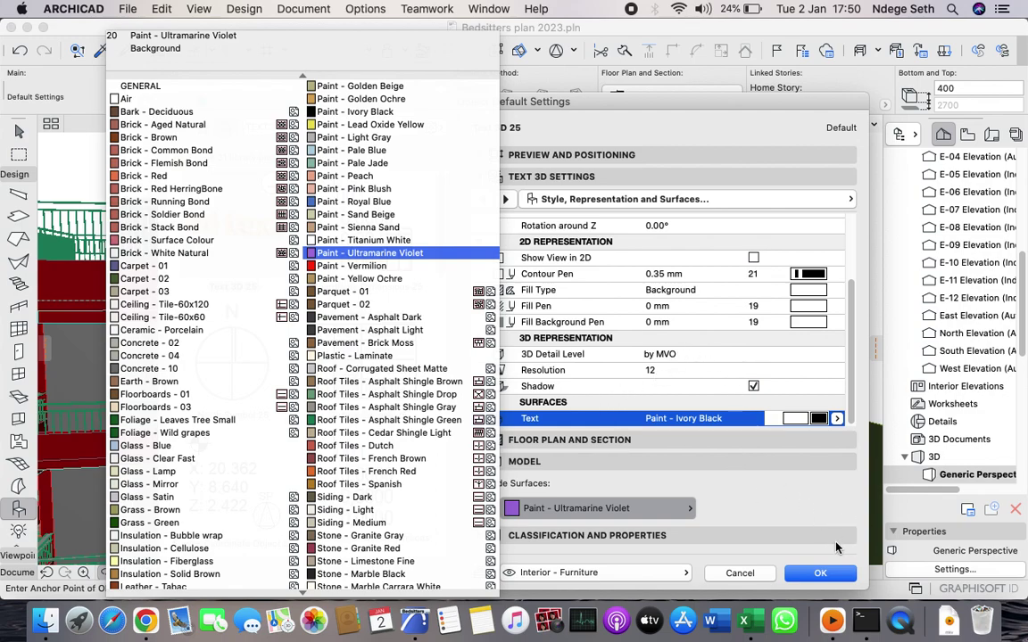
pyautogui.click(824, 580)
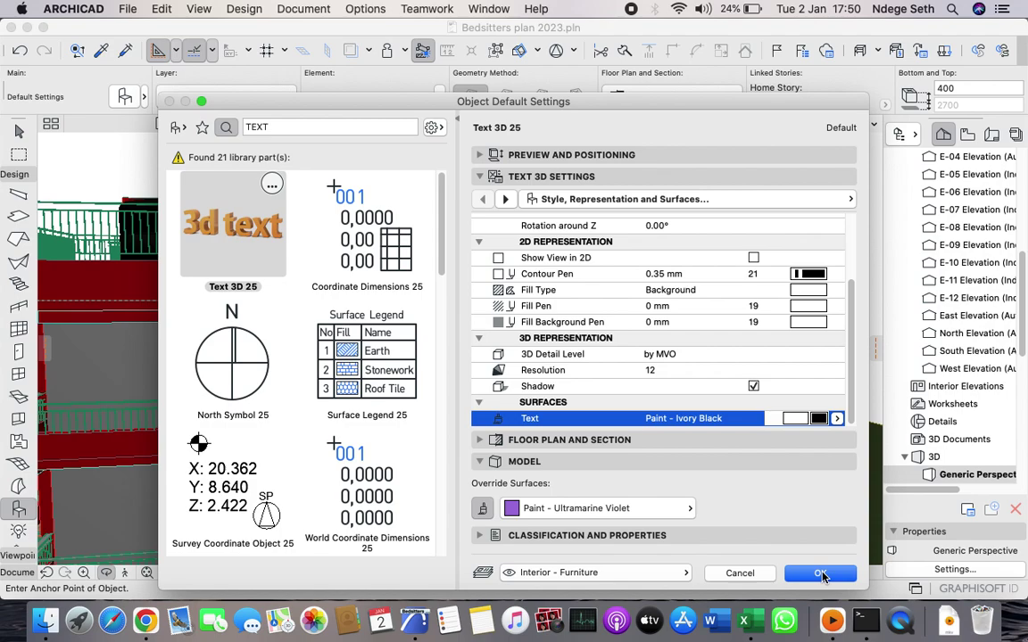
pyautogui.click(820, 574)
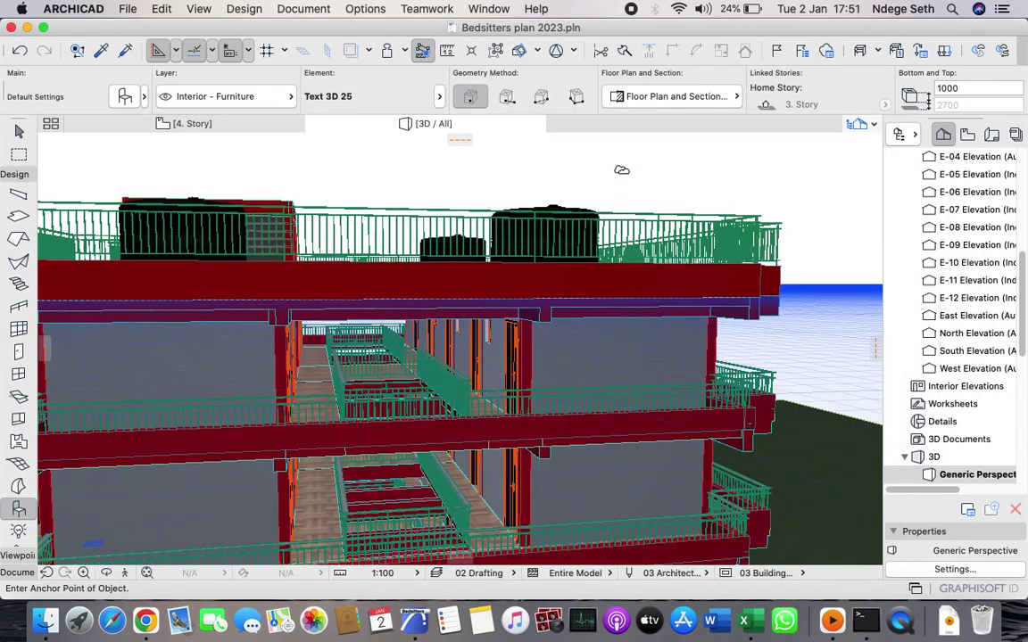
# - On the 4. Story plan, place a Text 3D 25 object in front of the facade
pyautogui.scroll(-10, 621, 170)
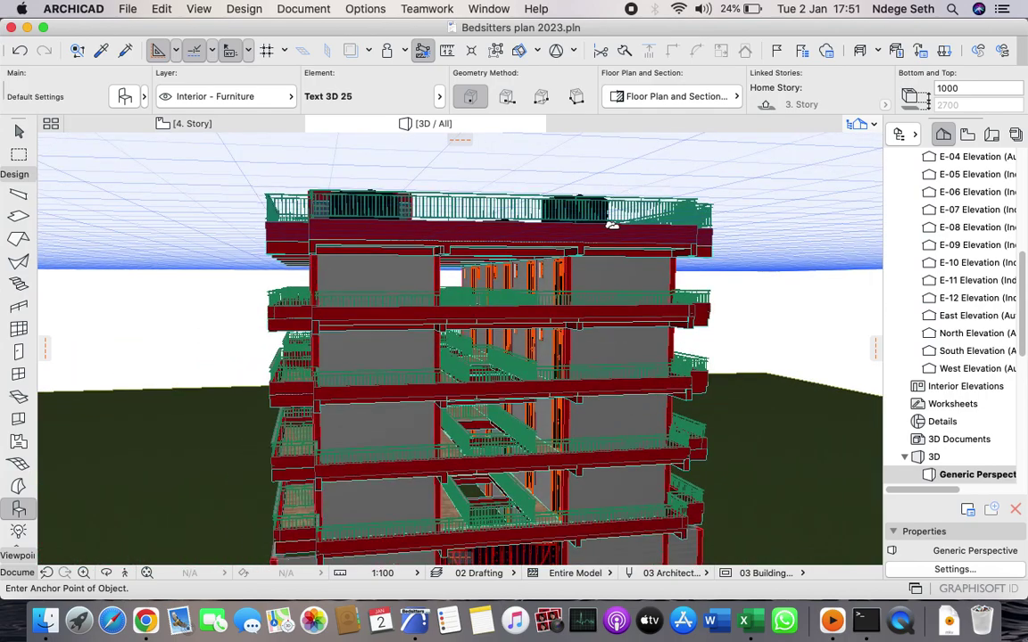
pyautogui.scroll(1, 590, 278)
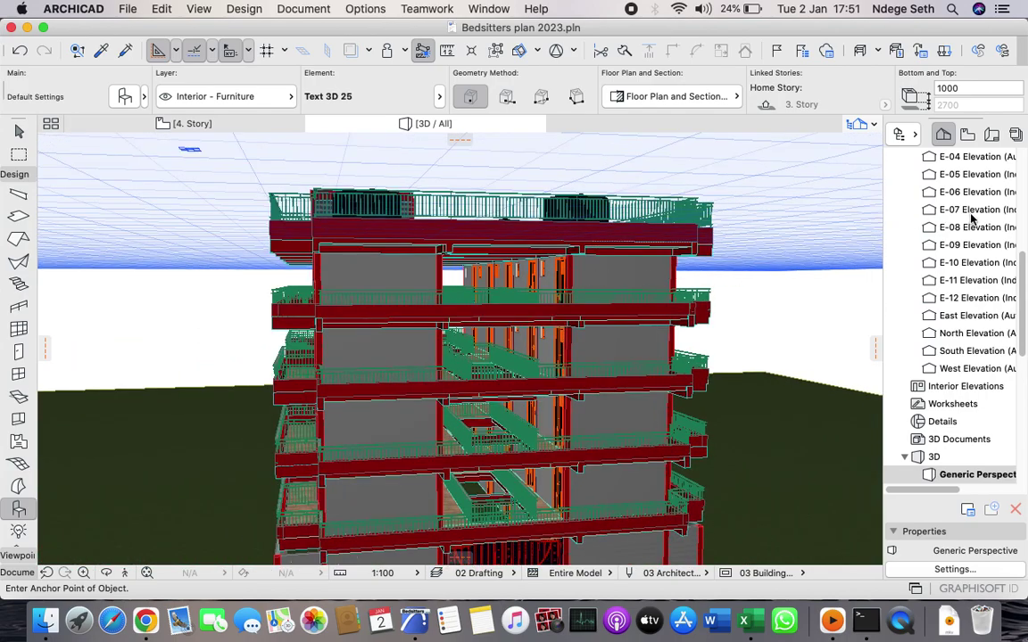
pyautogui.scroll(-1, 587, 470)
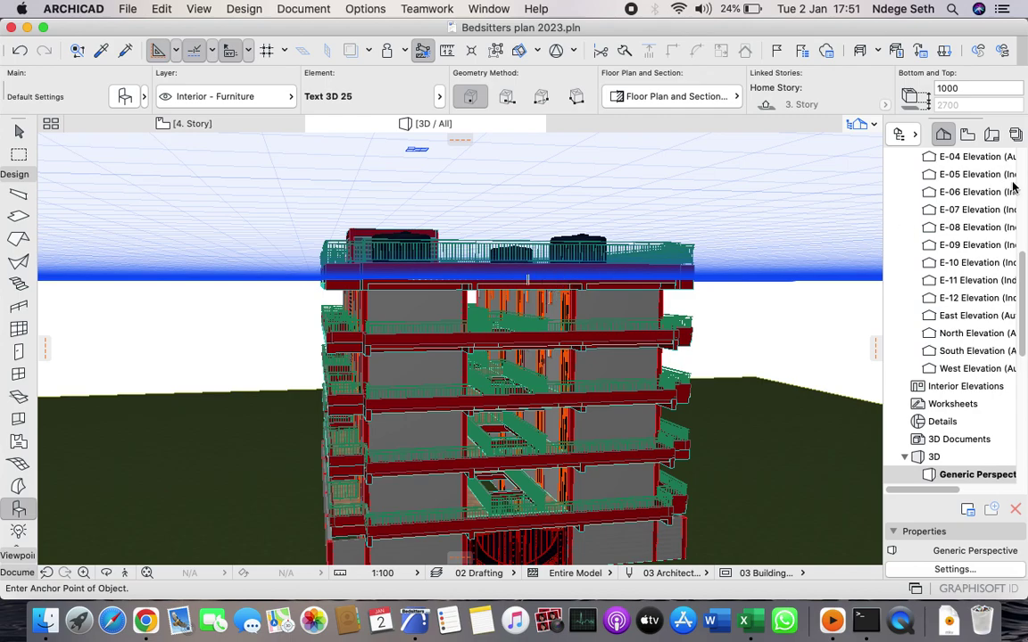
pyautogui.scroll(5, 942, 194)
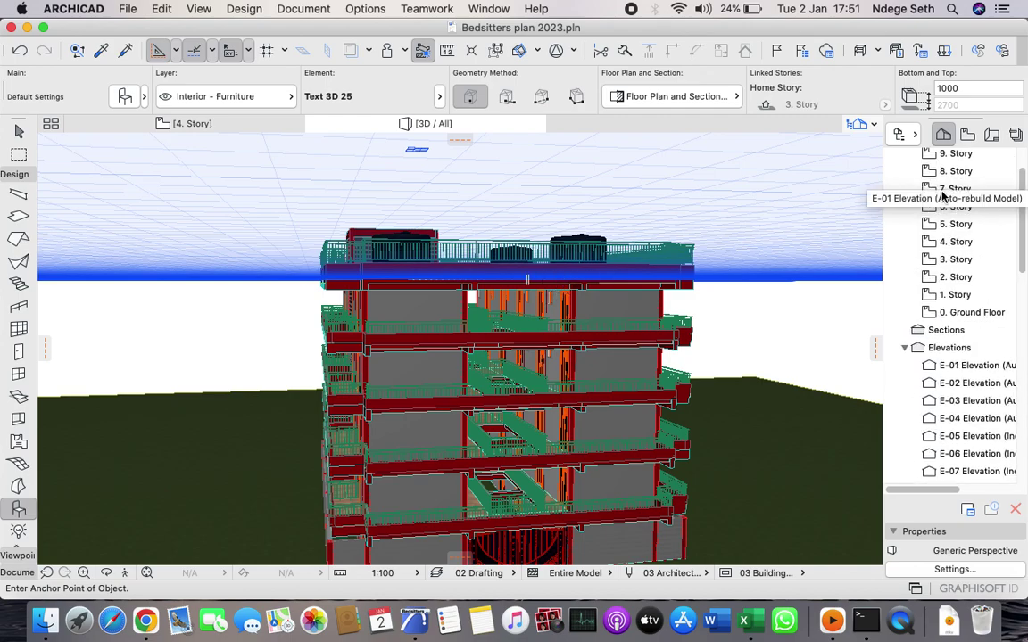
pyautogui.doubleClick(955, 242)
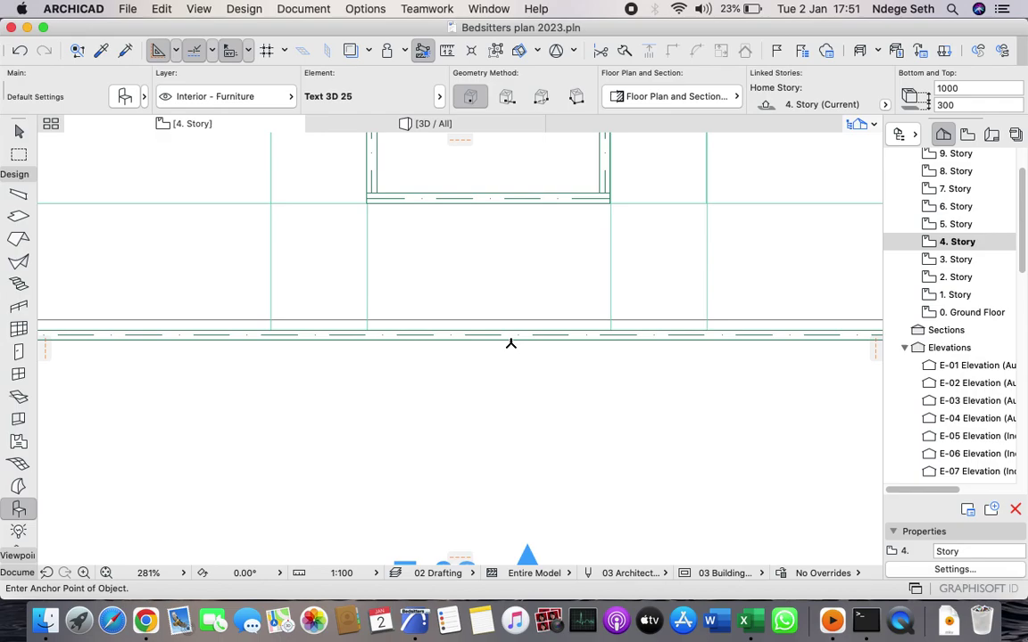
pyautogui.click(499, 360)
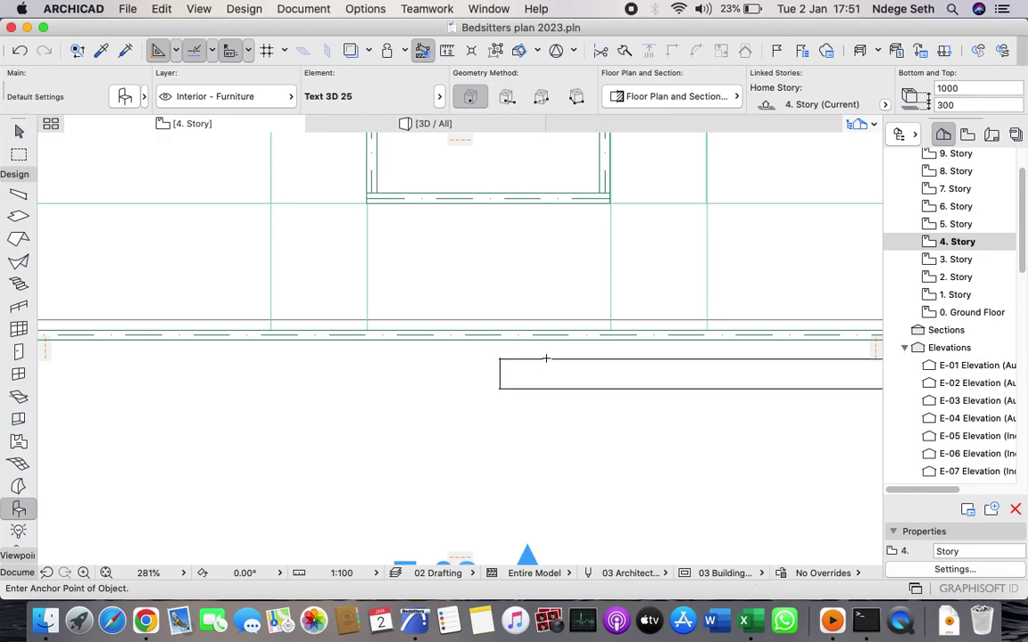
pyautogui.scroll(-5, 546, 358)
pyautogui.scroll(3, 571, 360)
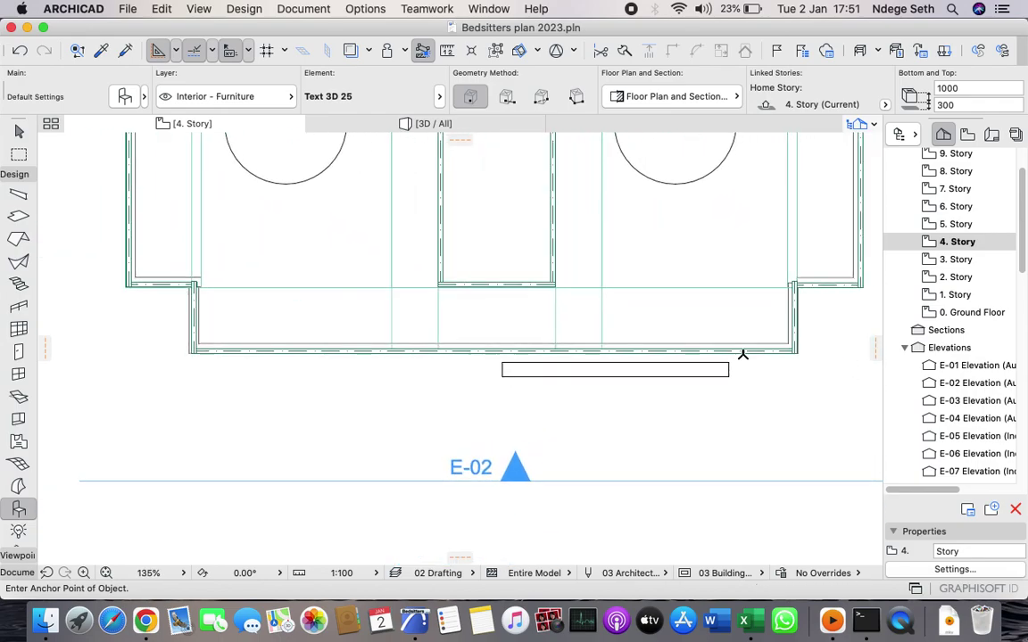
pyautogui.scroll(3, 747, 360)
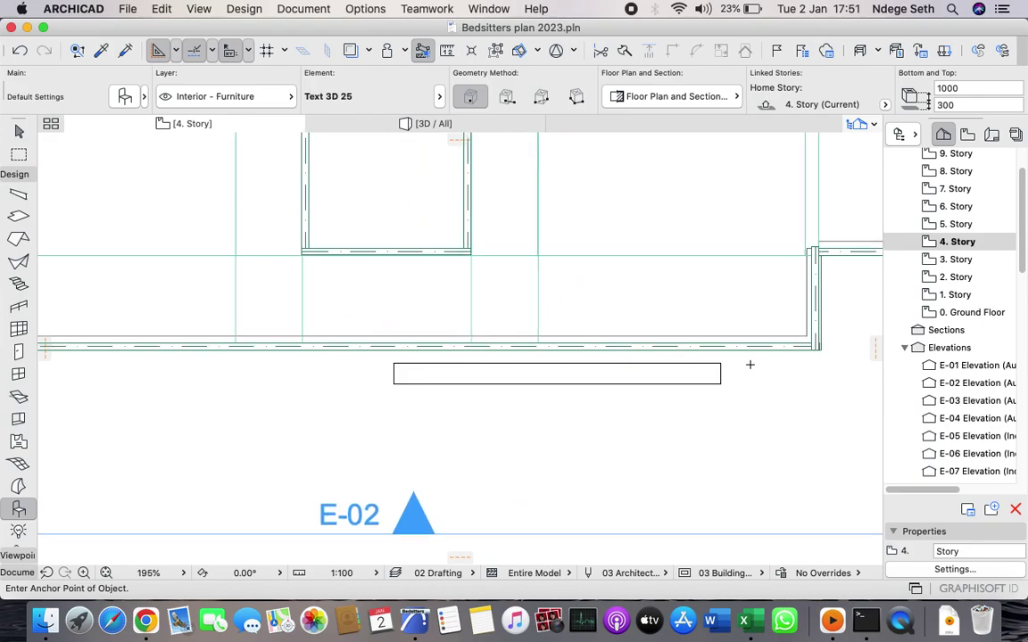
pyautogui.click(718, 382)
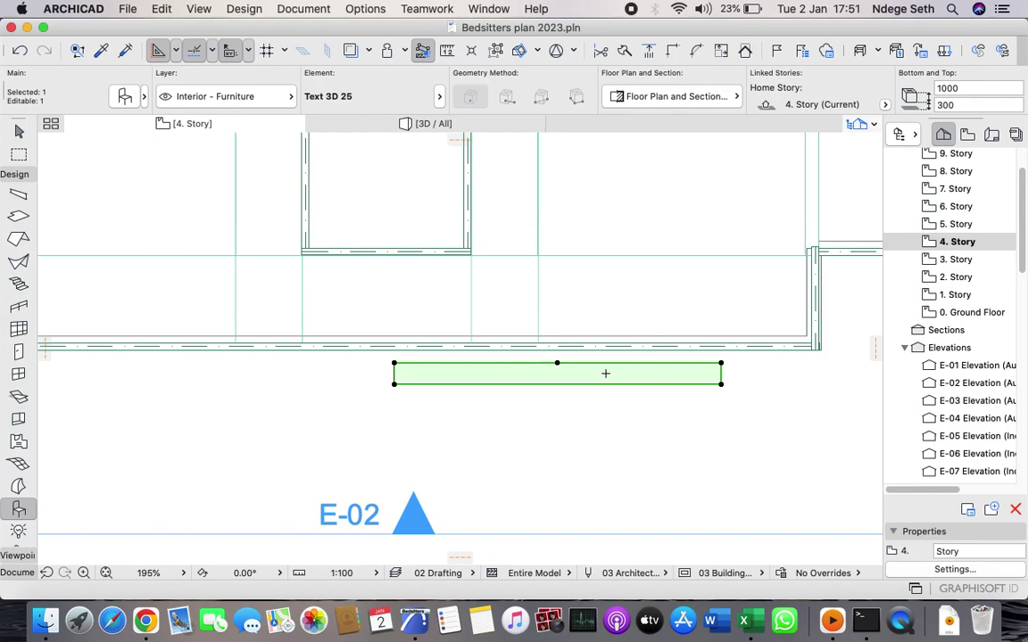
# - Drag the placed 3D text left so it sits flush on the facade wall line
pyautogui.press('super+d')
pyautogui.click(605, 373)
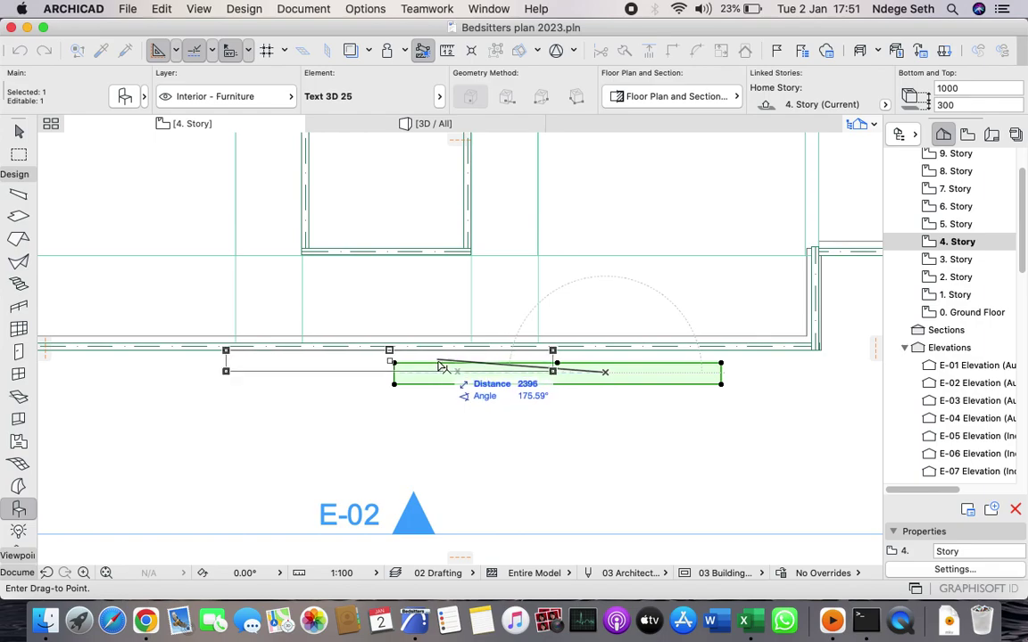
pyautogui.click(438, 366)
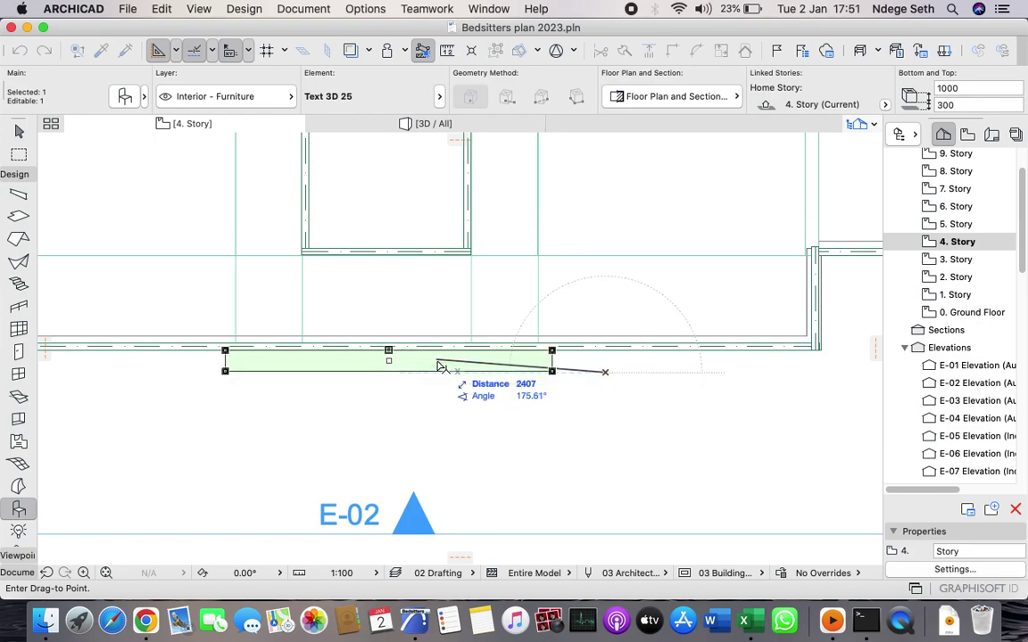
# - Zoom in the 3D view to check the violet text atop the building, then reopen 4. Story
pyautogui.click(427, 125)
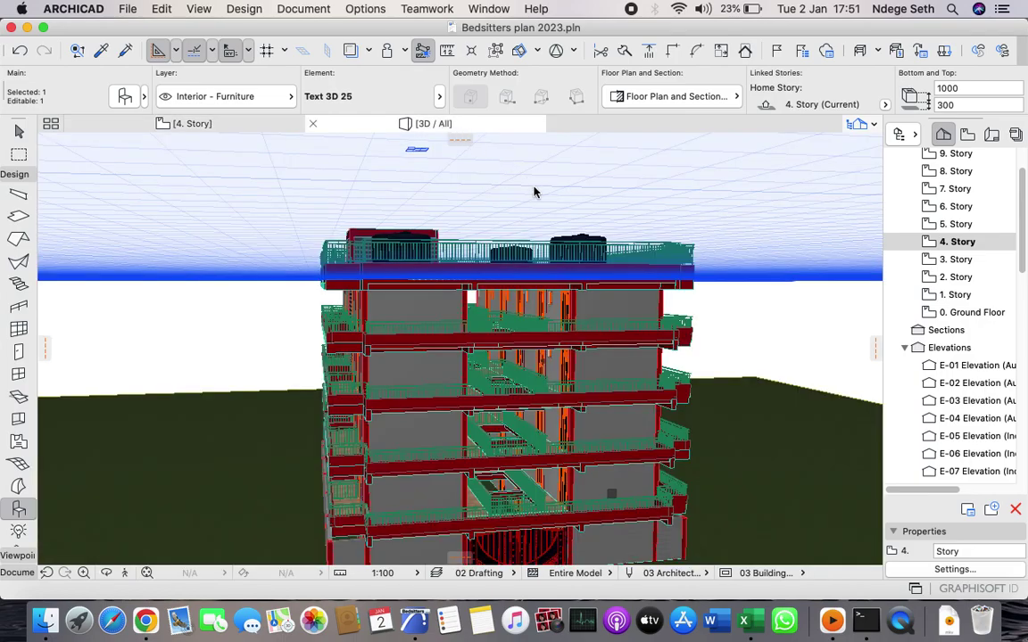
pyautogui.scroll(5, 559, 203)
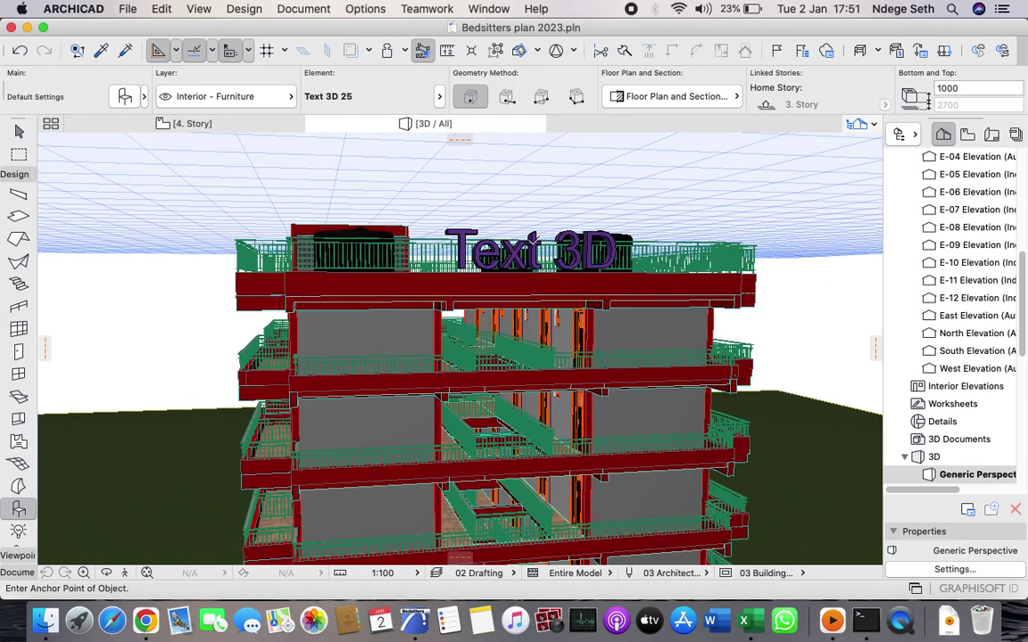
pyautogui.scroll(3, 559, 203)
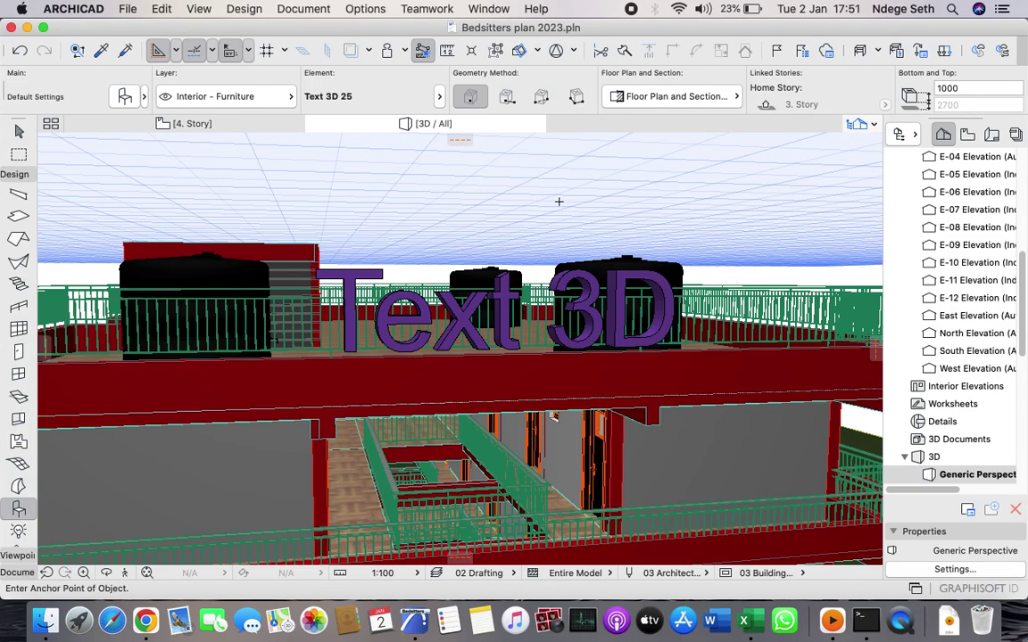
pyautogui.scroll(-6, 535, 214)
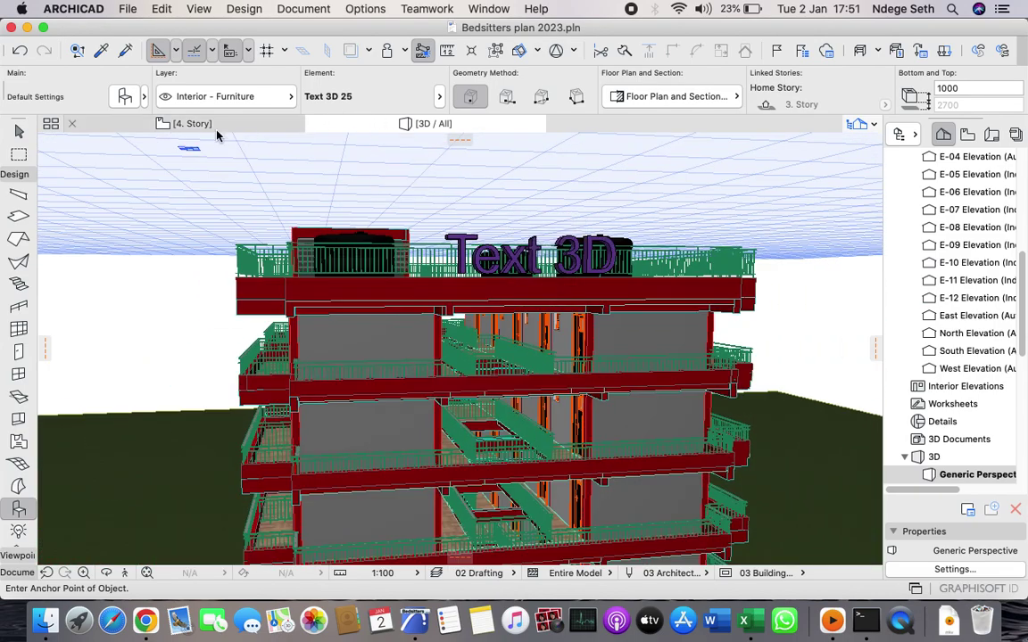
pyautogui.scroll(10, 968, 201)
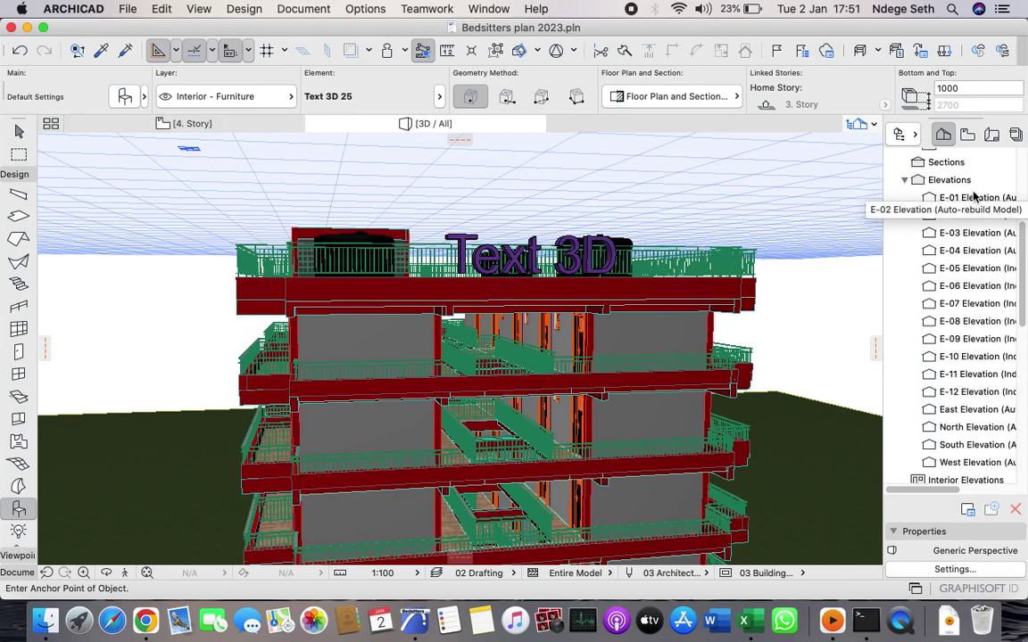
pyautogui.doubleClick(961, 232)
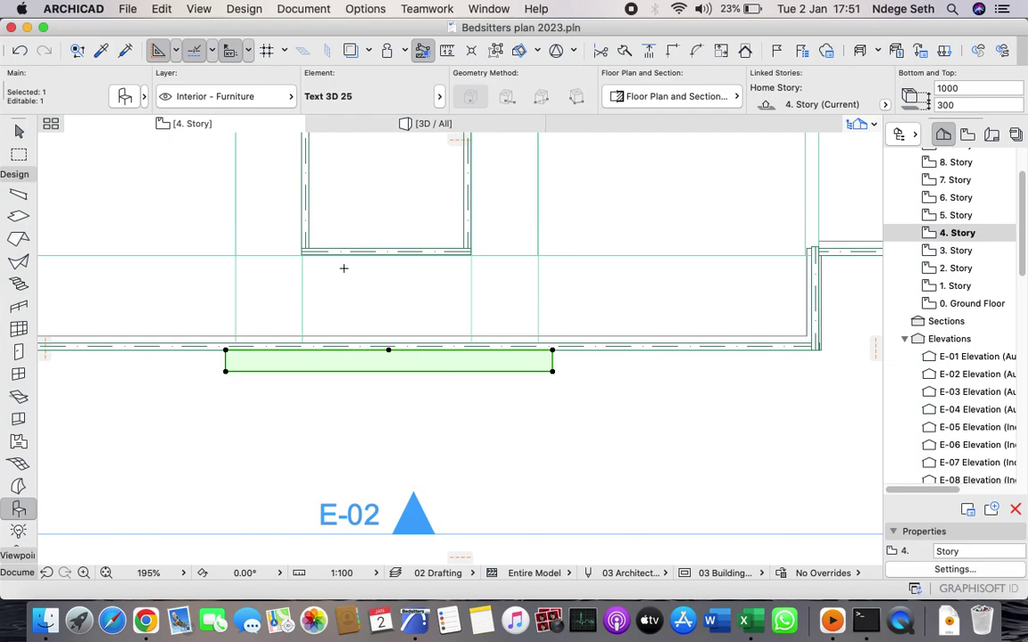
# - Replace the placed object's 'Text 3D' wording with 'RUIRU FLATS' and confirm the settings
pyautogui.click(123, 97)
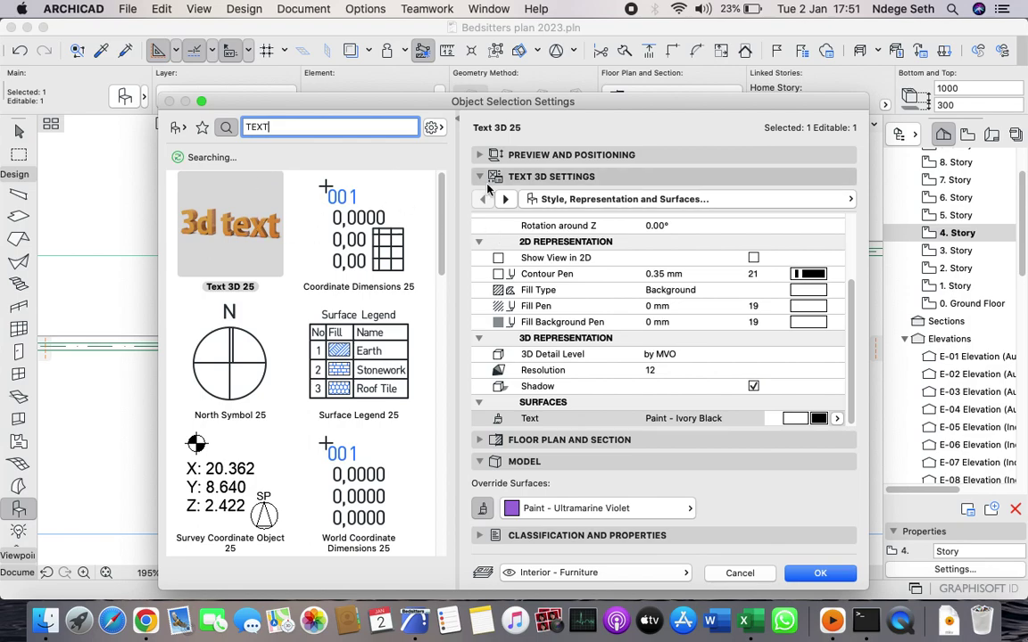
pyautogui.scroll(3, 516, 222)
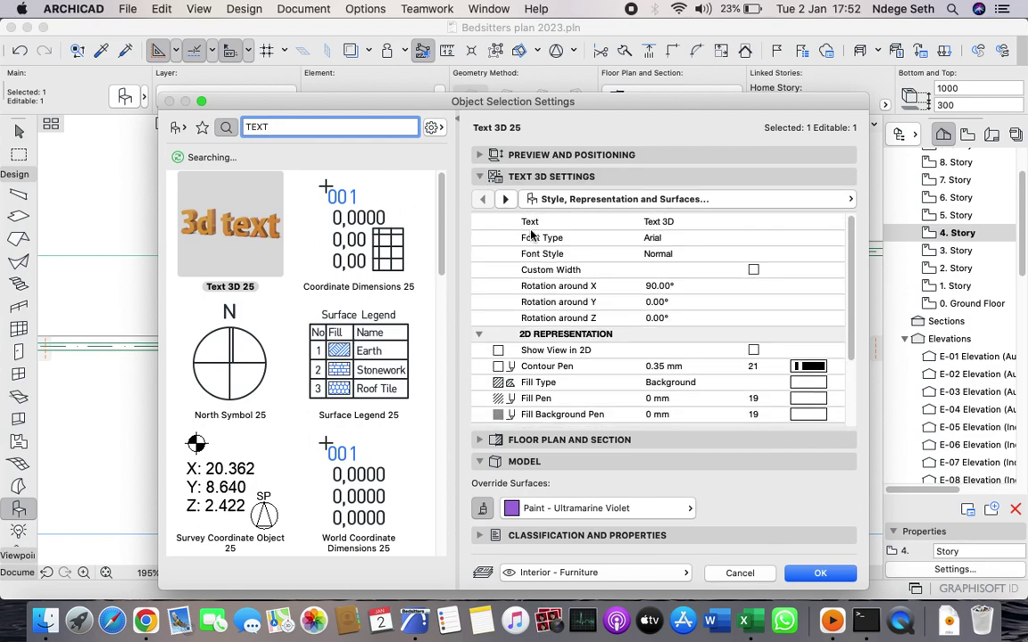
pyautogui.click(680, 223)
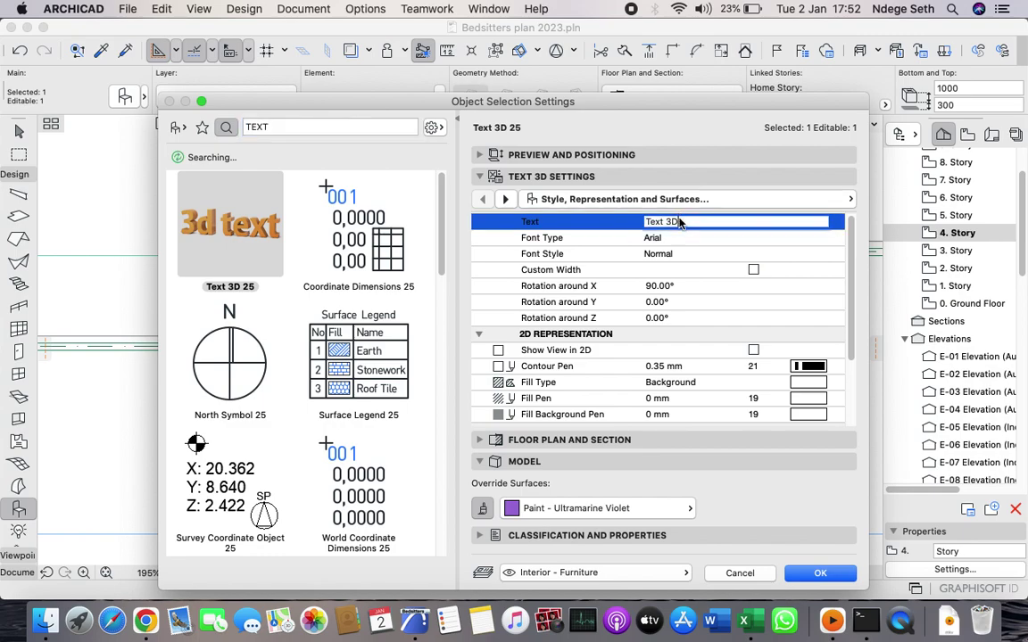
pyautogui.press('BackSpace')
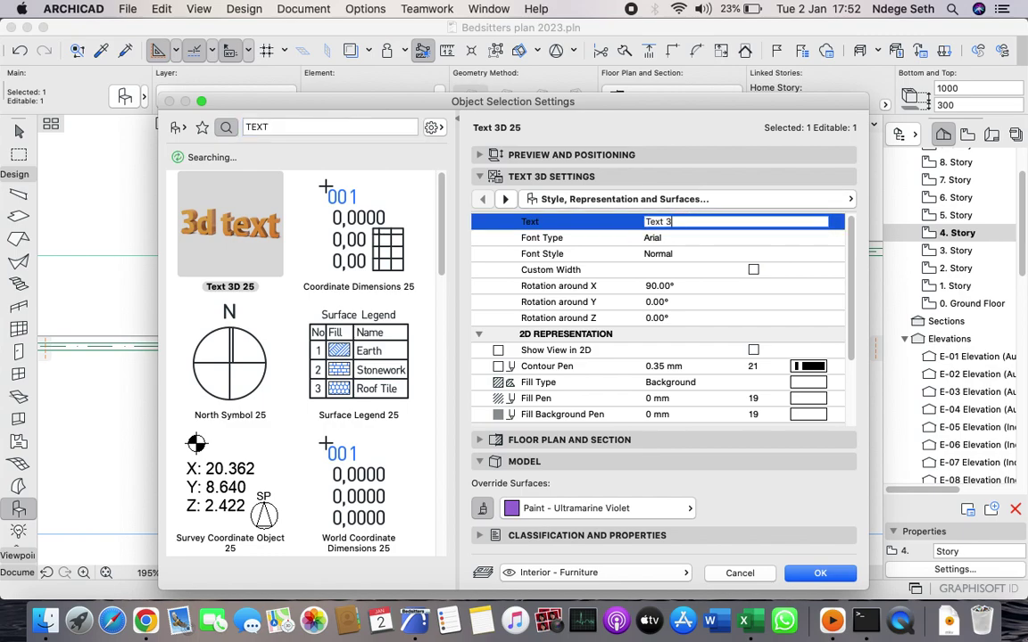
pyautogui.press('BackSpace')
pyautogui.press('BackSpace')
pyautogui.write('ruiru')
pyautogui.write('FLATS')
pyautogui.press('Return')
pyautogui.click(816, 573)
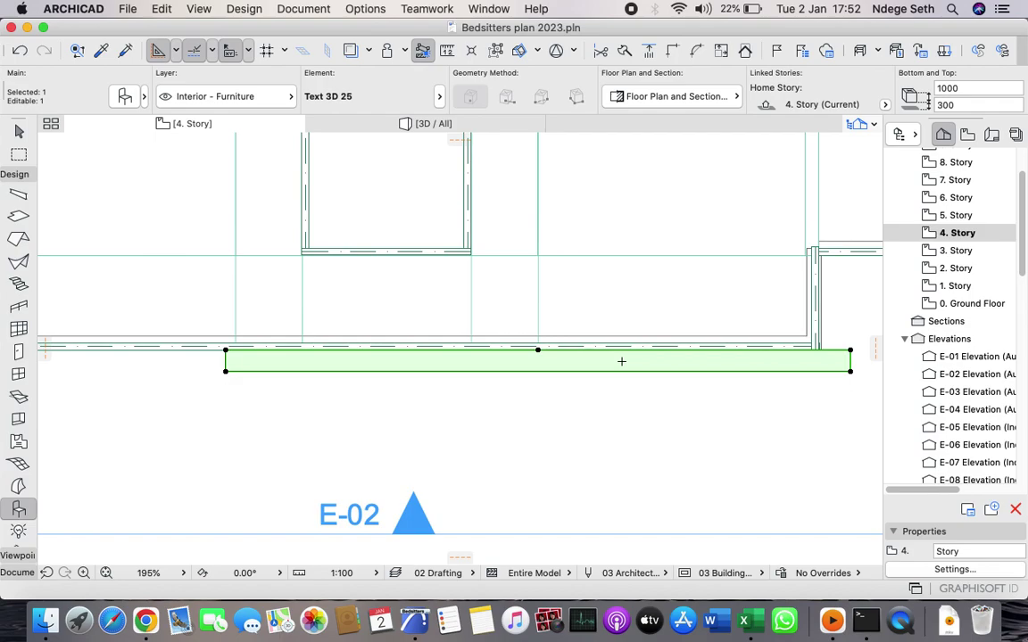
# - Abandon the text move in the plan and view the building in 3D with the violet RUIRU FLATS lettering
pyautogui.click(621, 365)
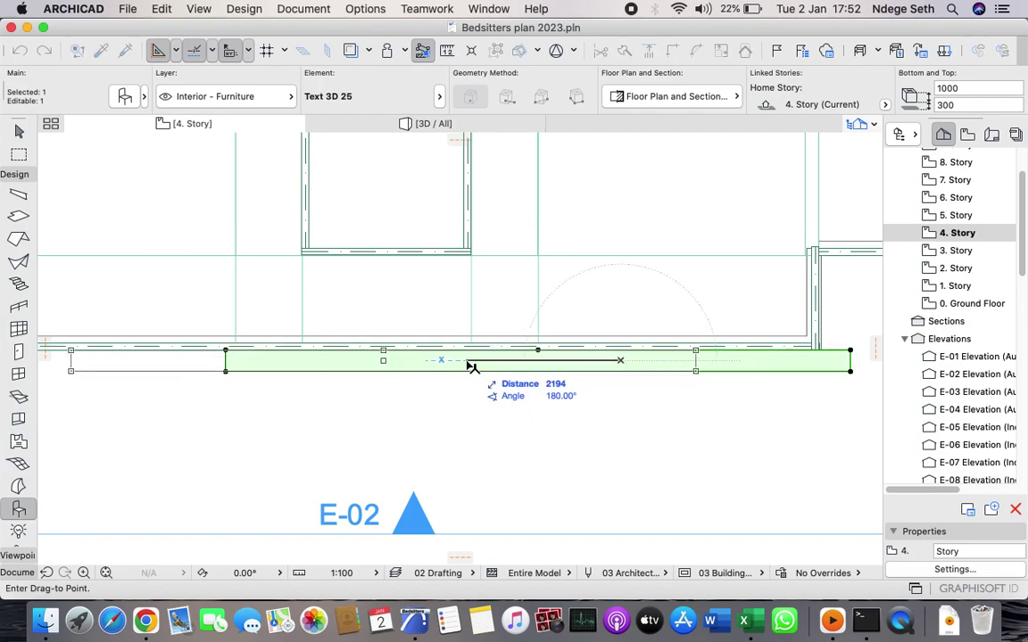
pyautogui.scroll(-2, 482, 362)
pyautogui.scroll(-2, 482, 362)
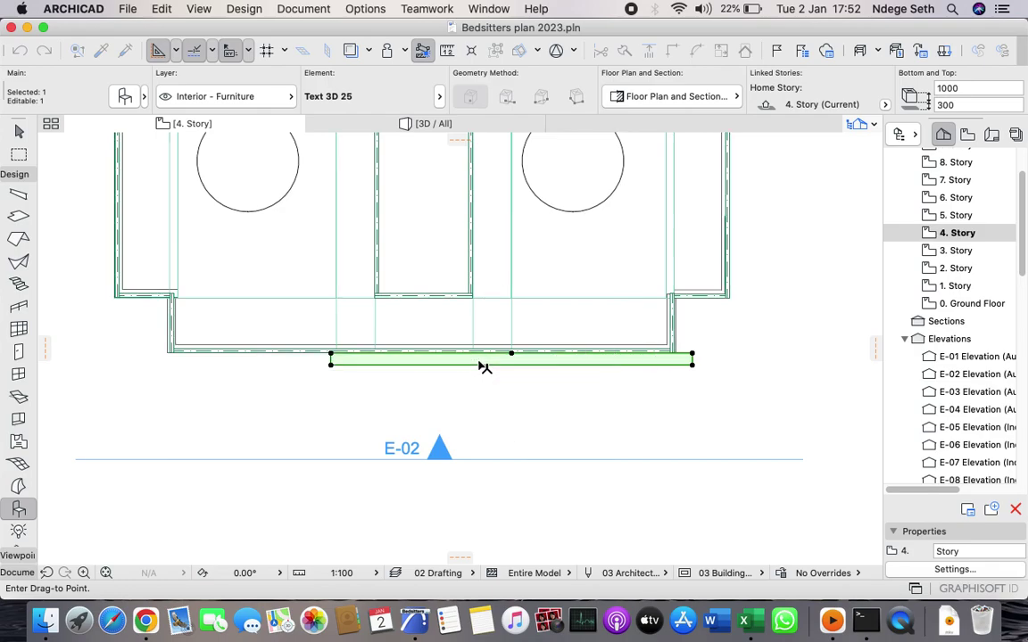
pyautogui.scroll(2, 480, 365)
pyautogui.scroll(-2, 480, 364)
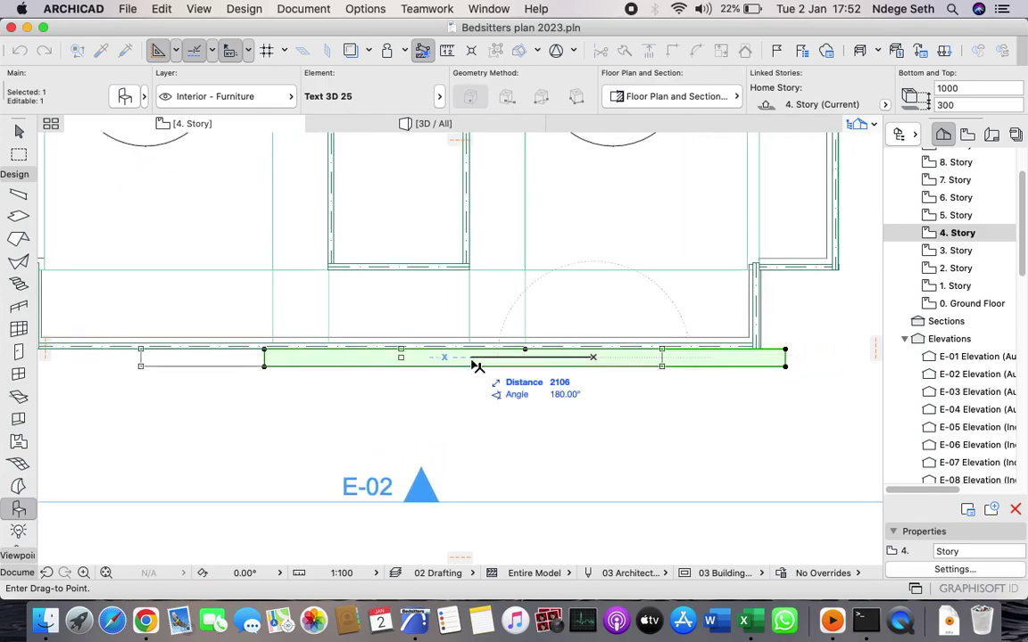
pyautogui.press('Escape')
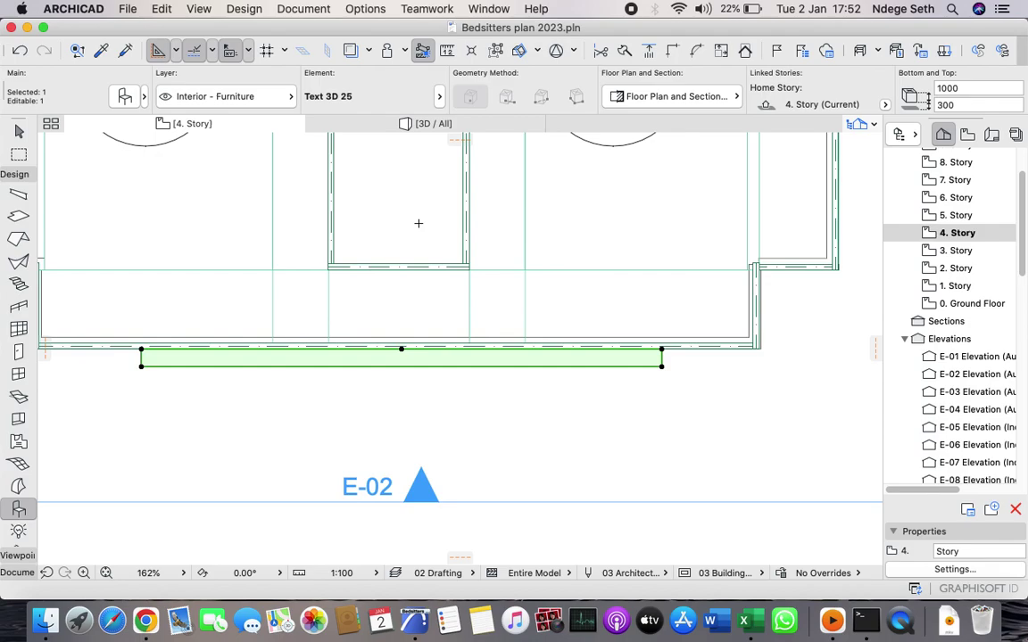
pyautogui.click(383, 123)
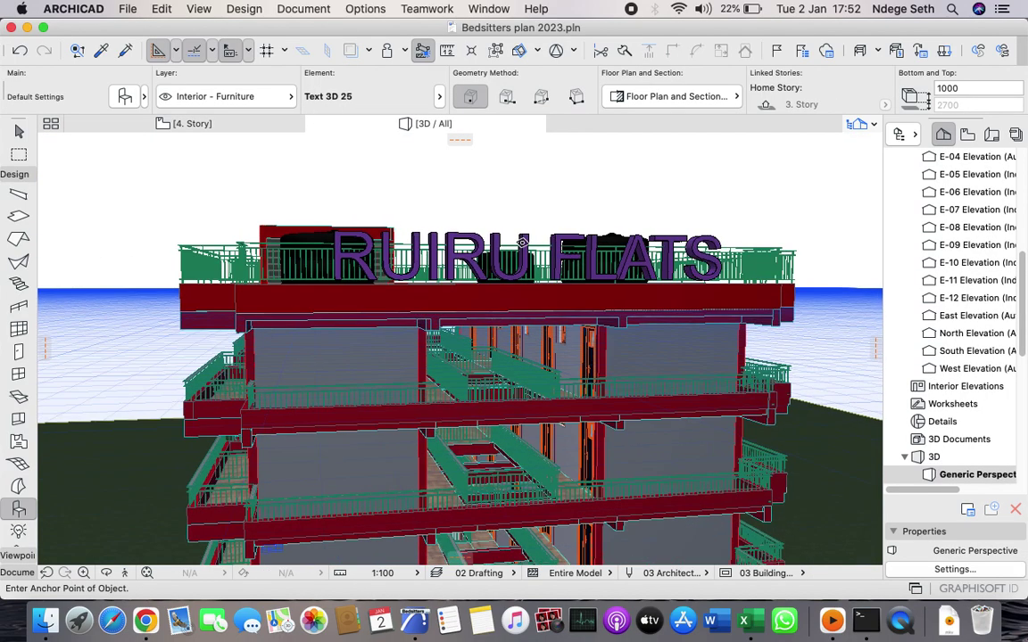
pyautogui.scroll(-3, 522, 243)
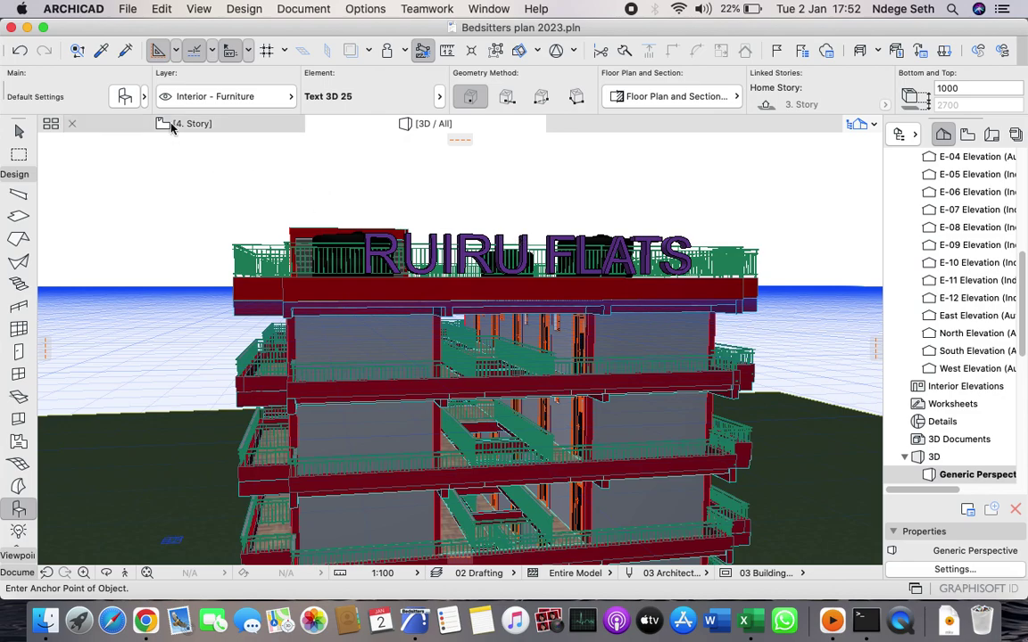
# - Change the Text 3D 25 default sizes from 300 and 1000 to 180 and 400
pyautogui.click(124, 98)
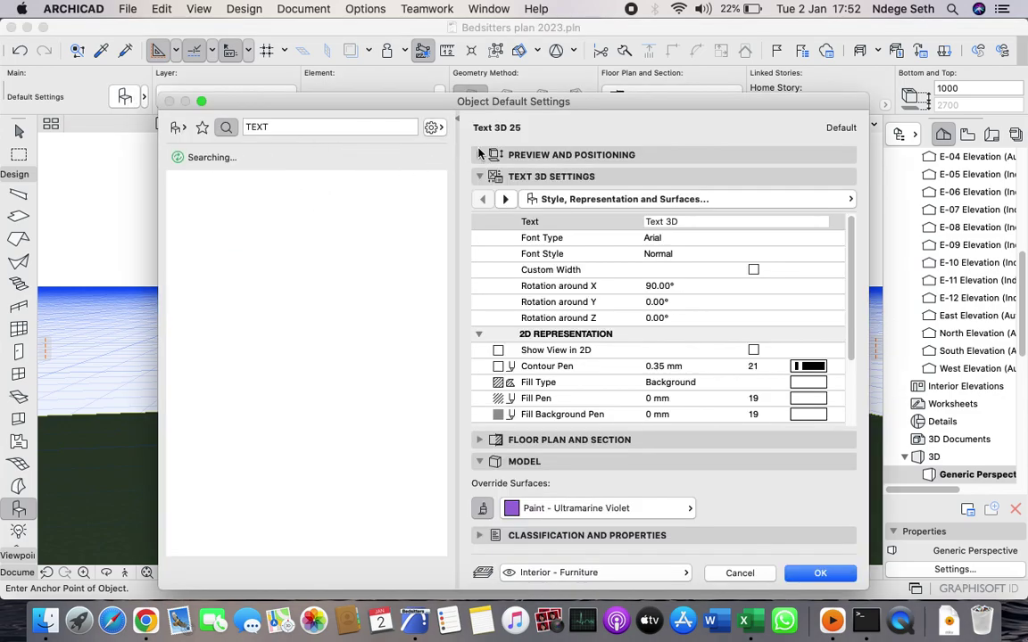
pyautogui.click(479, 155)
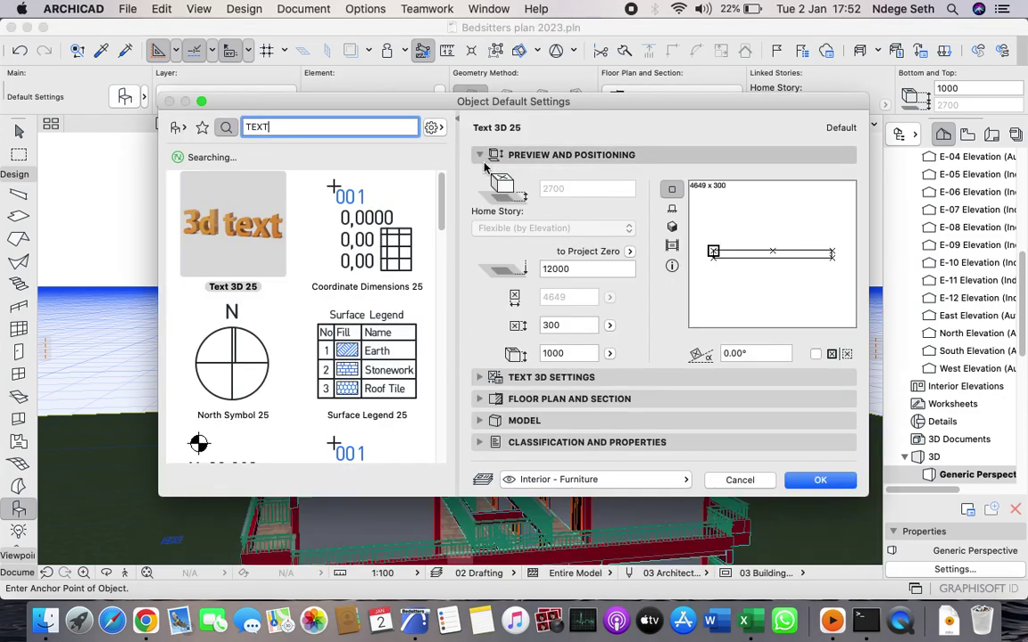
pyautogui.click(565, 325)
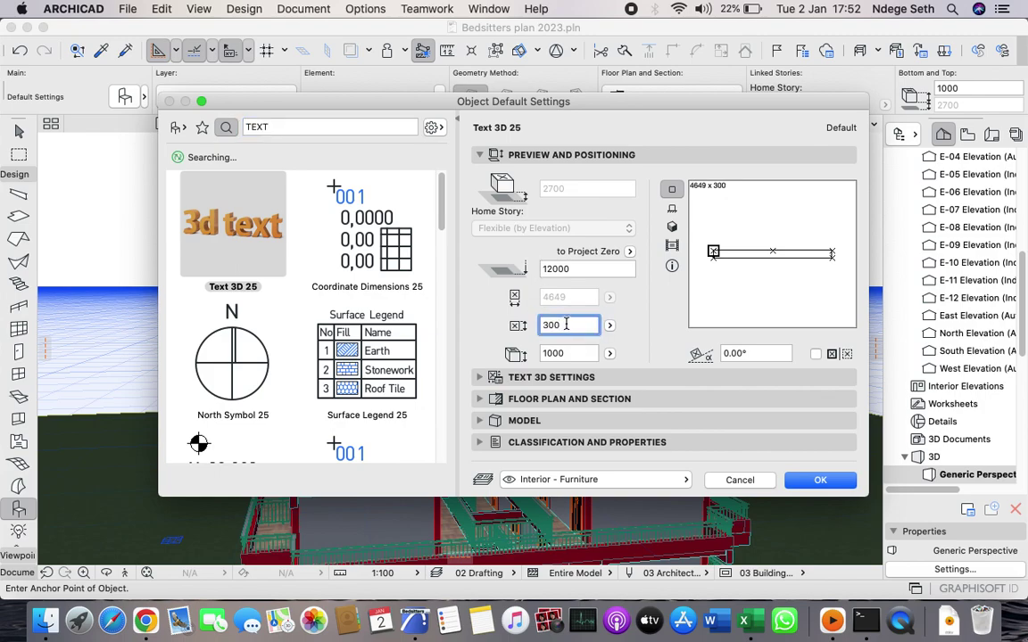
pyautogui.press('BackSpace')
pyautogui.press('BackSpace')
pyautogui.press('BackSpace')
pyautogui.write('180')
pyautogui.press('Tab')
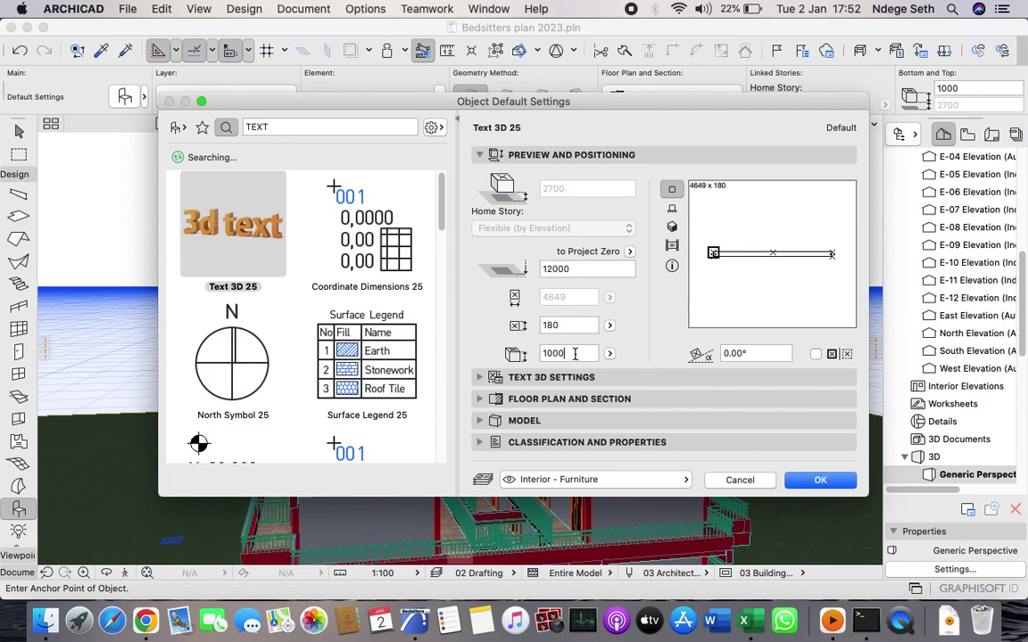
pyautogui.write('1')
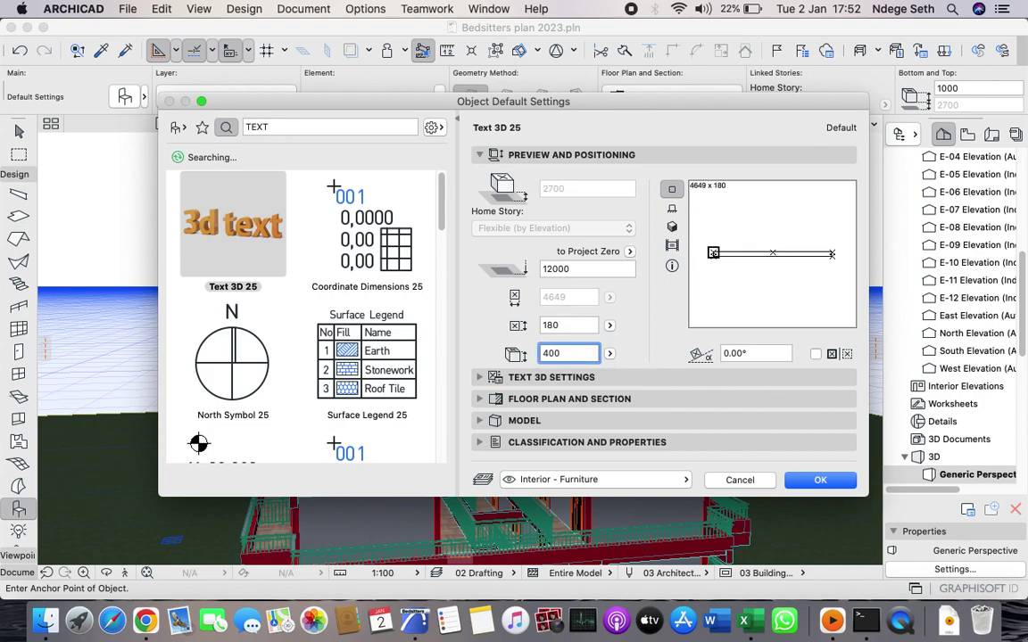
pyautogui.write('00')
pyautogui.click(819, 480)
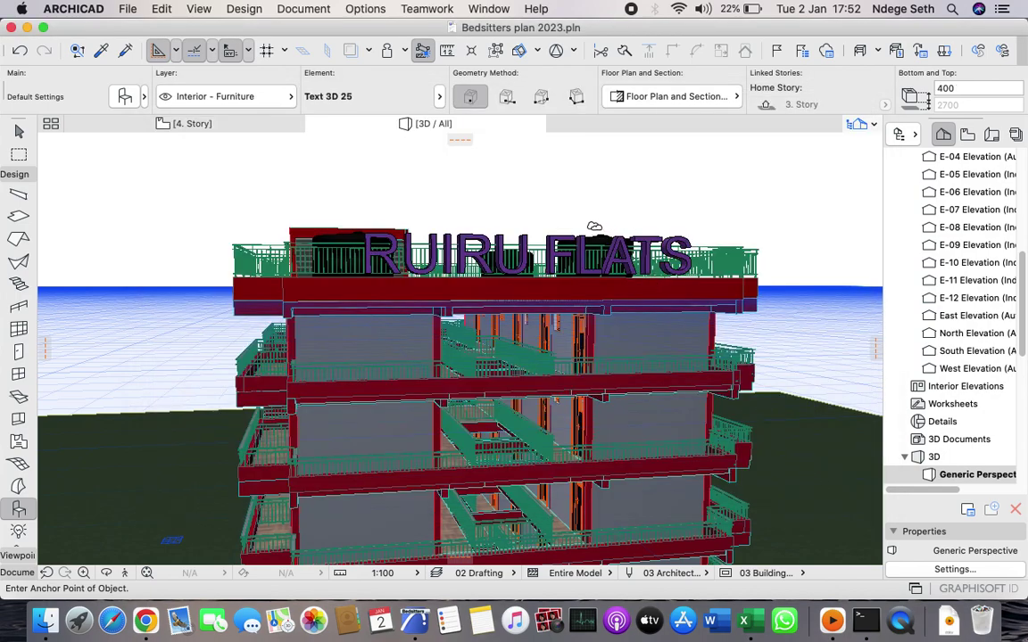
pyautogui.scroll(5, 939, 195)
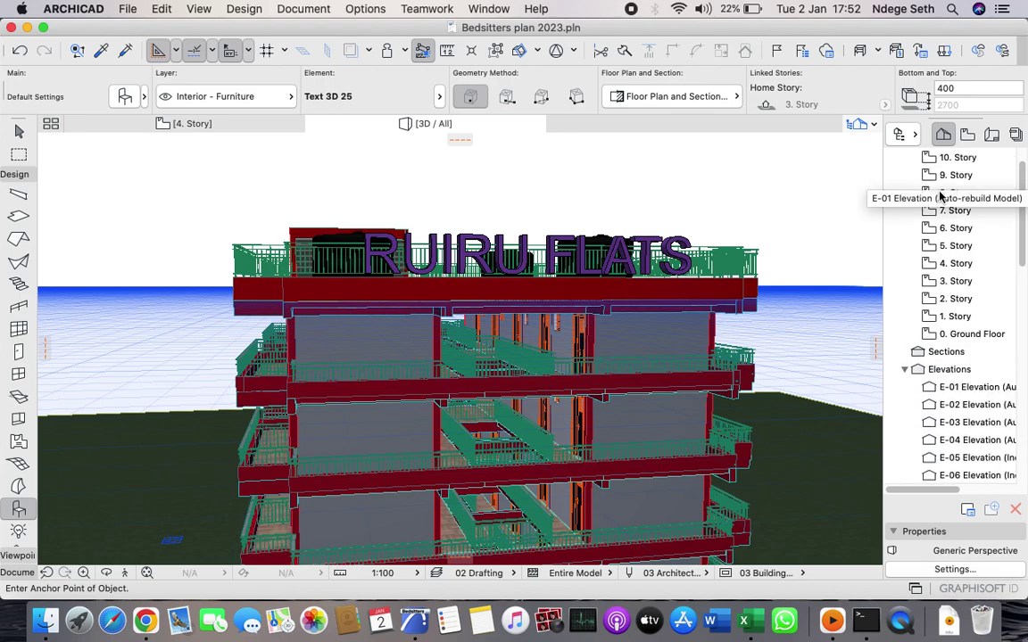
pyautogui.scroll(2, 939, 195)
# - On the 4. Story plan, resize the placed RUIRU FLATS text to 180 and 400, making it 3556 long
pyautogui.click(955, 295)
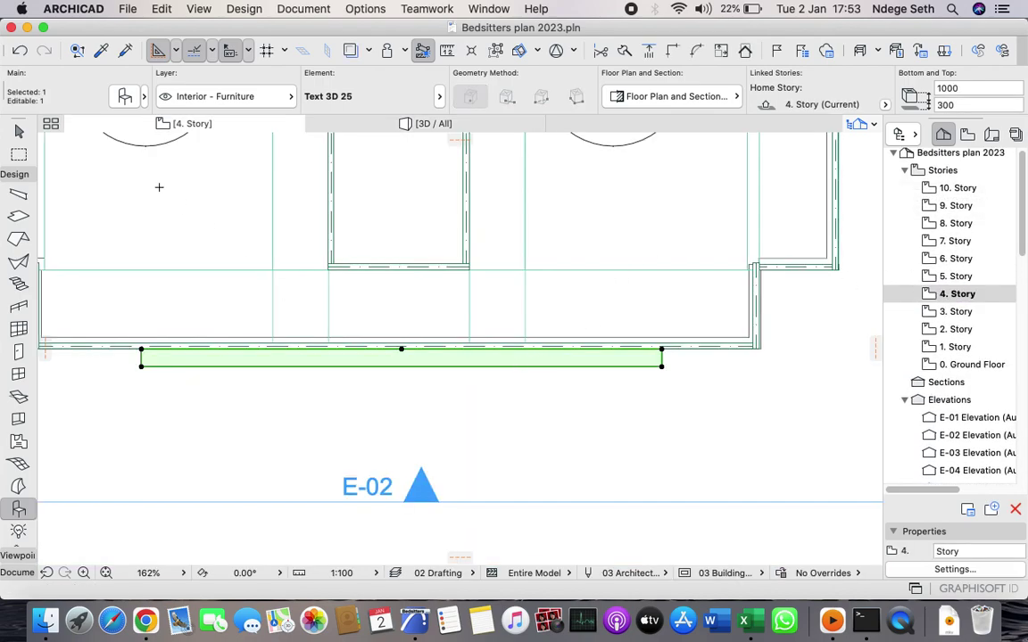
pyautogui.click(124, 95)
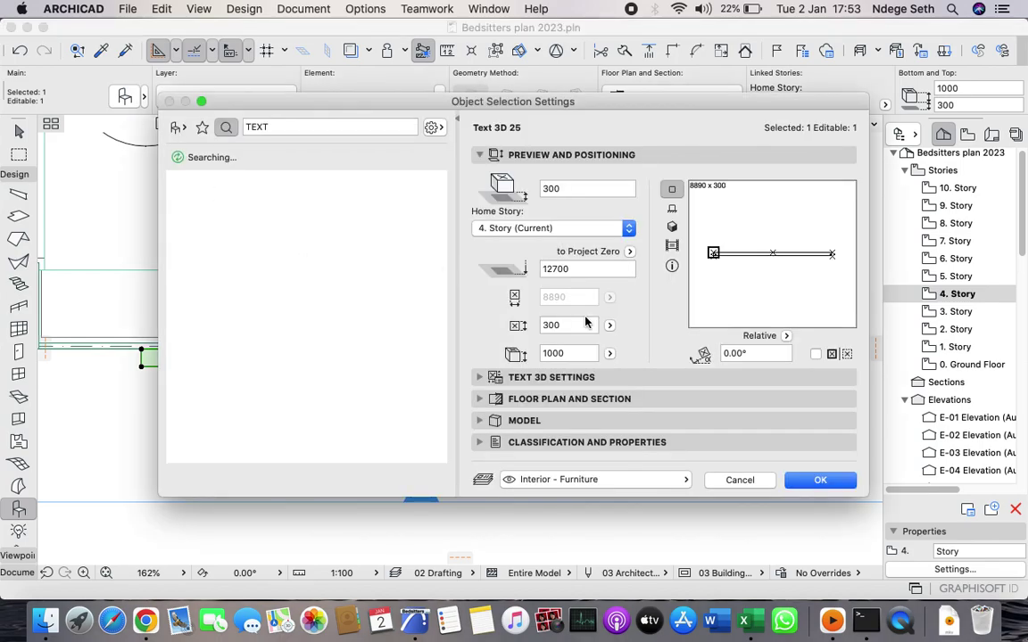
pyautogui.click(578, 353)
pyautogui.press('BackSpace')
pyautogui.press('BackSpace')
pyautogui.press('BackSpace')
pyautogui.press('BackSpace')
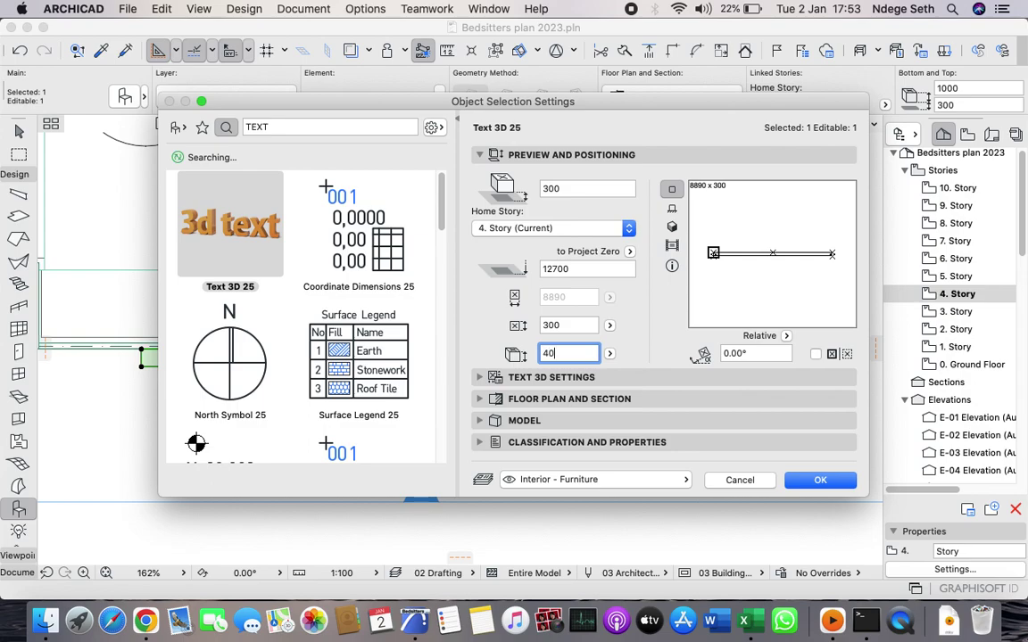
pyautogui.click(579, 326)
pyautogui.press('BackSpace')
pyautogui.press('BackSpace')
pyautogui.press('BackSpace')
pyautogui.write('180')
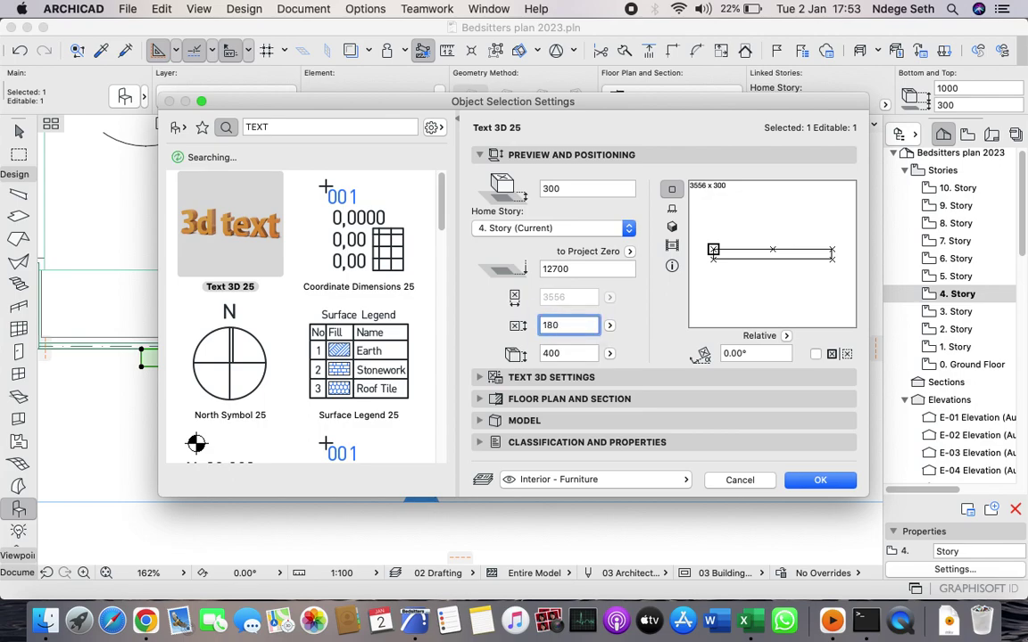
pyautogui.click(819, 481)
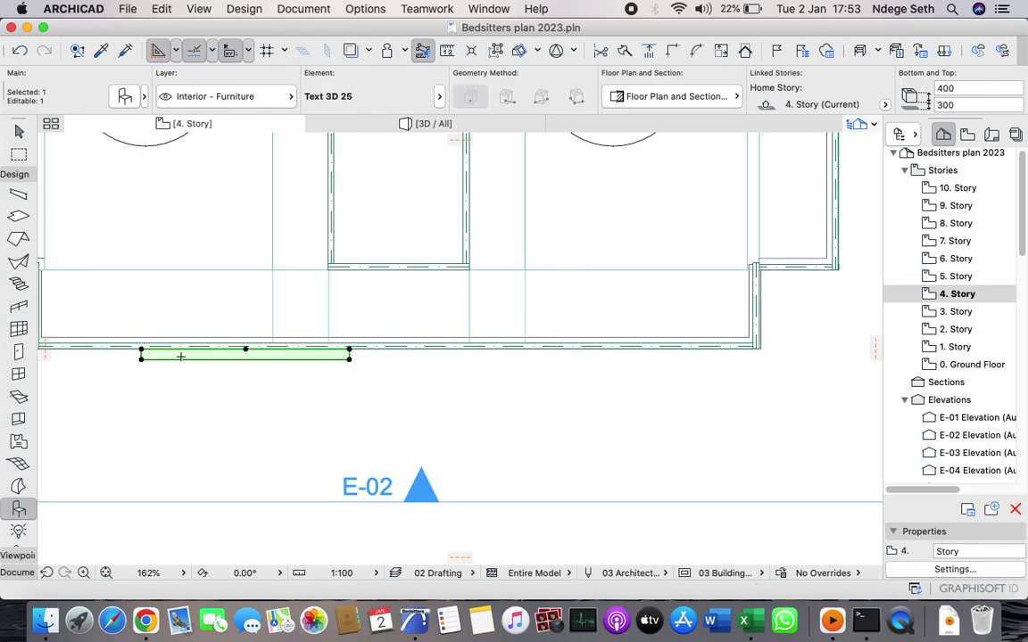
# - Move the RUIRU FLATS text right along the fourth-storey wall in two shifts, then check it in 3D
pyautogui.press('super+d')
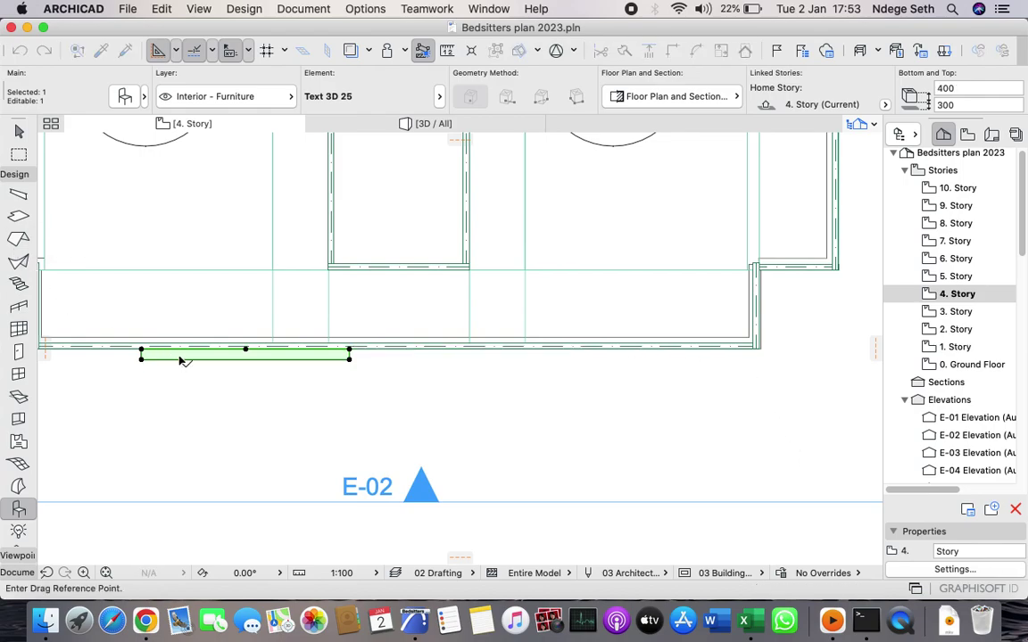
pyautogui.click(178, 357)
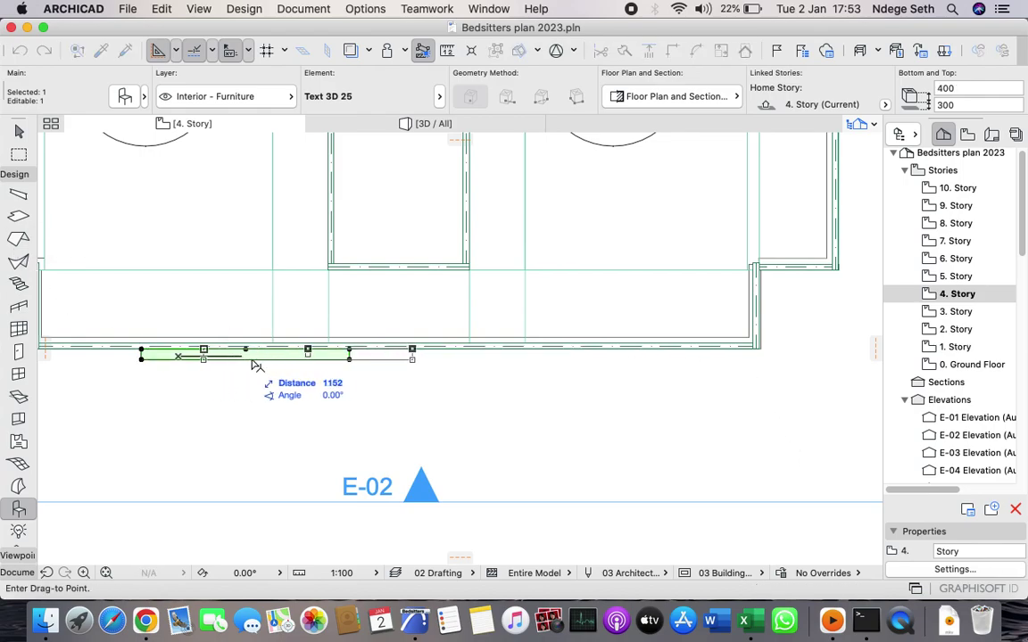
pyautogui.click(319, 360)
pyautogui.scroll(-5, 313, 377)
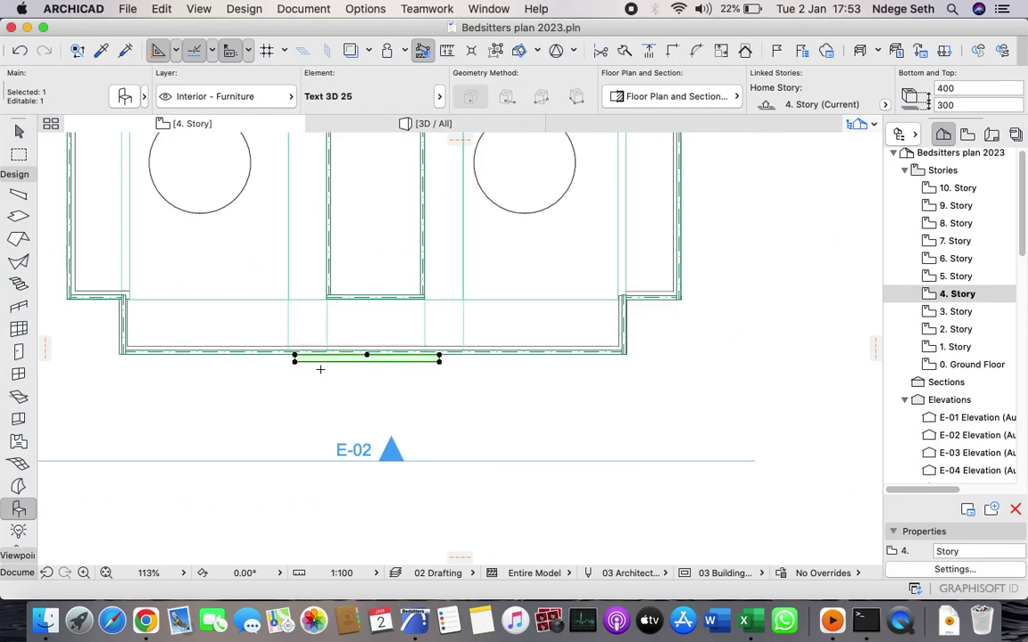
pyautogui.scroll(5, 313, 363)
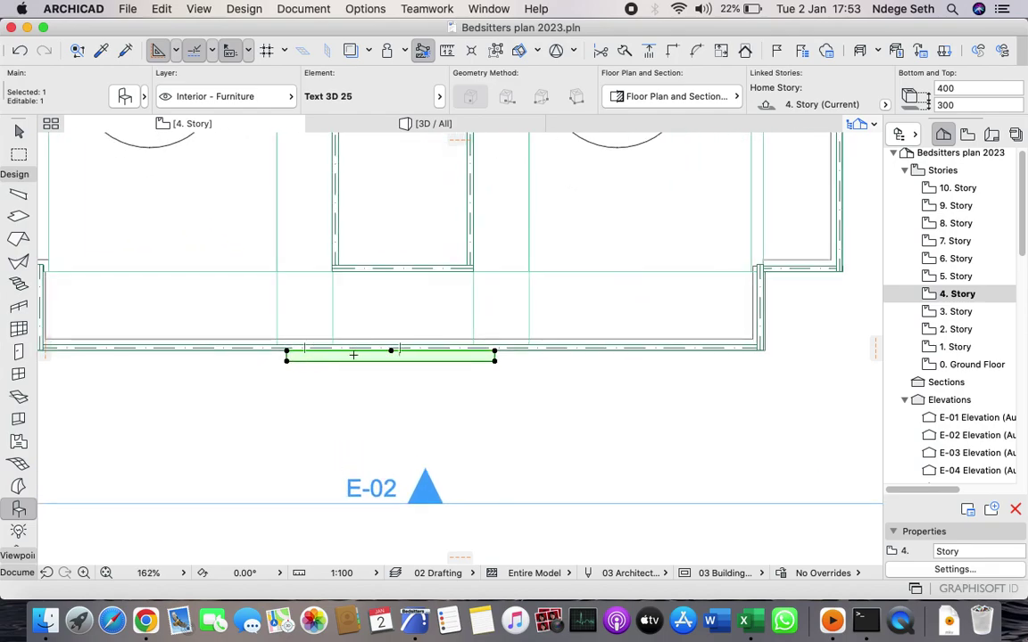
pyautogui.press('super+d')
pyautogui.click(351, 359)
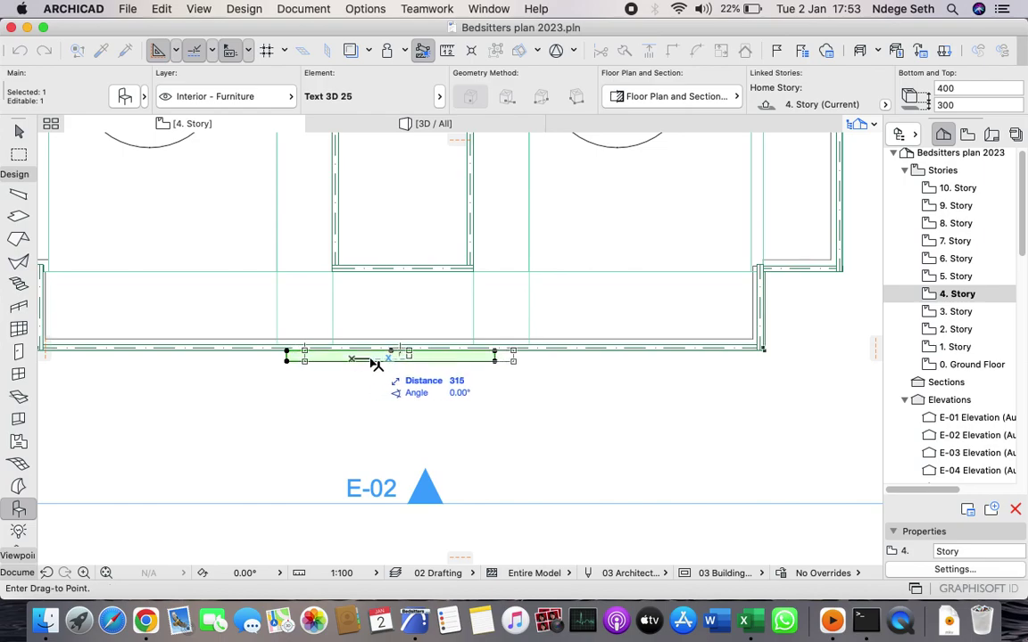
pyautogui.click(370, 358)
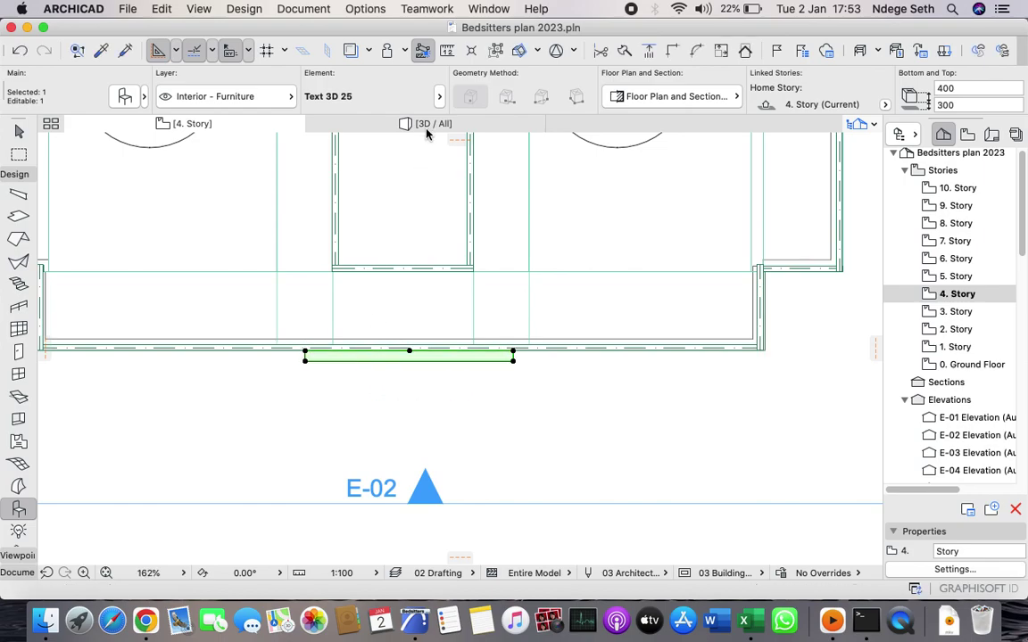
pyautogui.click(386, 123)
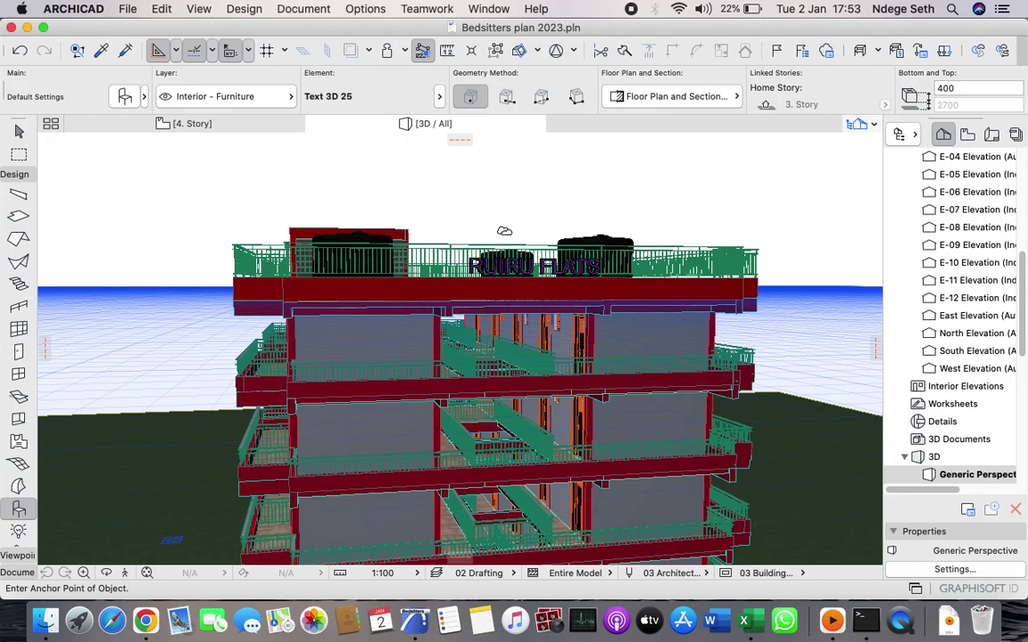
# - Zoom into the 3D model and, with the Arrow tool, select the RUIRU FLATS text rather than the rainwater tank
pyautogui.scroll(5, 536, 256)
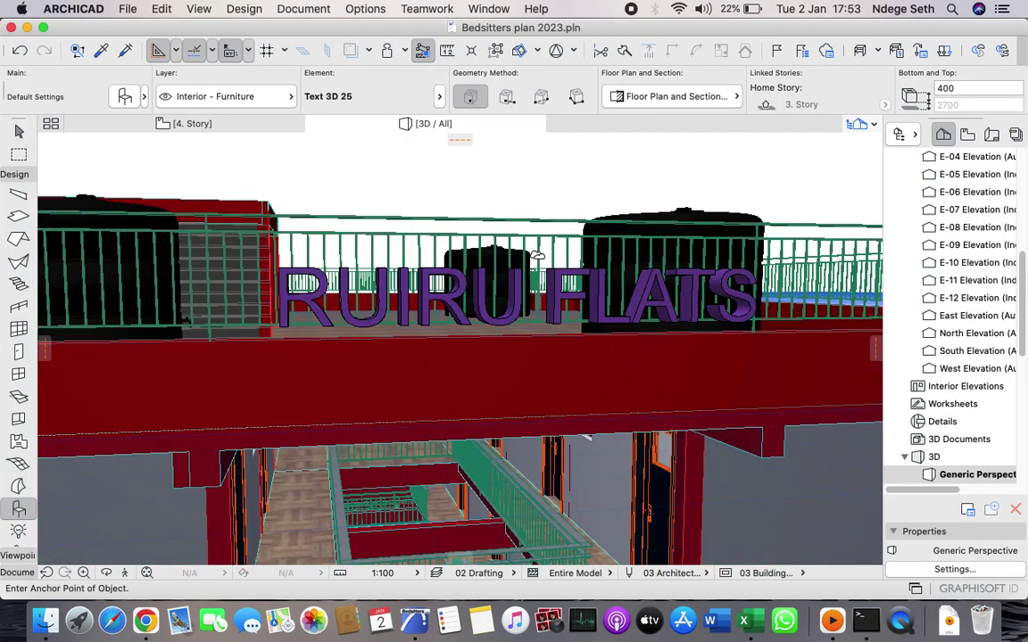
pyautogui.scroll(-5, 536, 256)
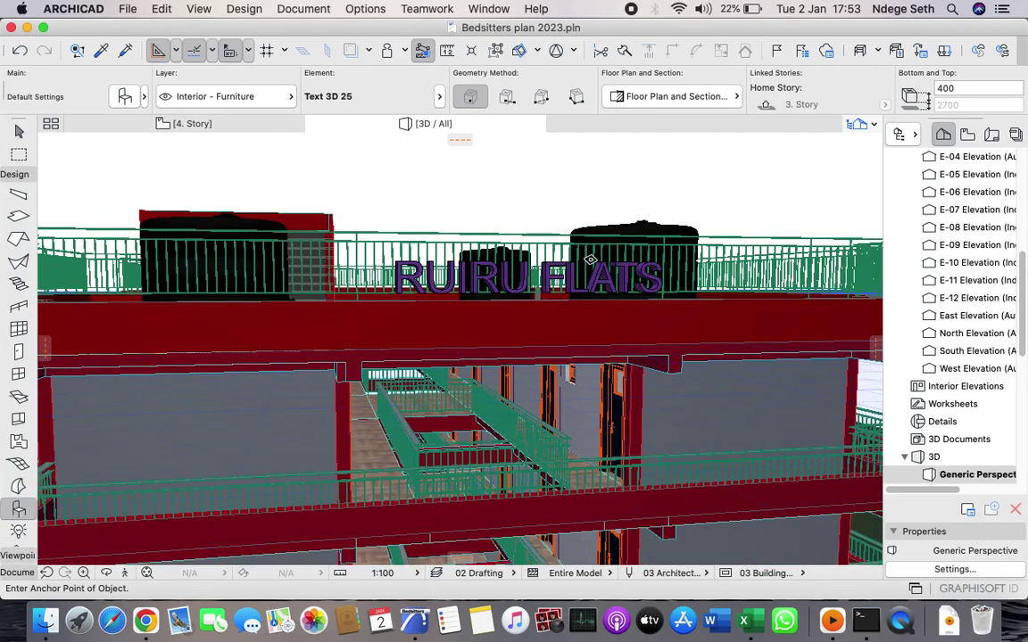
pyautogui.scroll(-2, 563, 258)
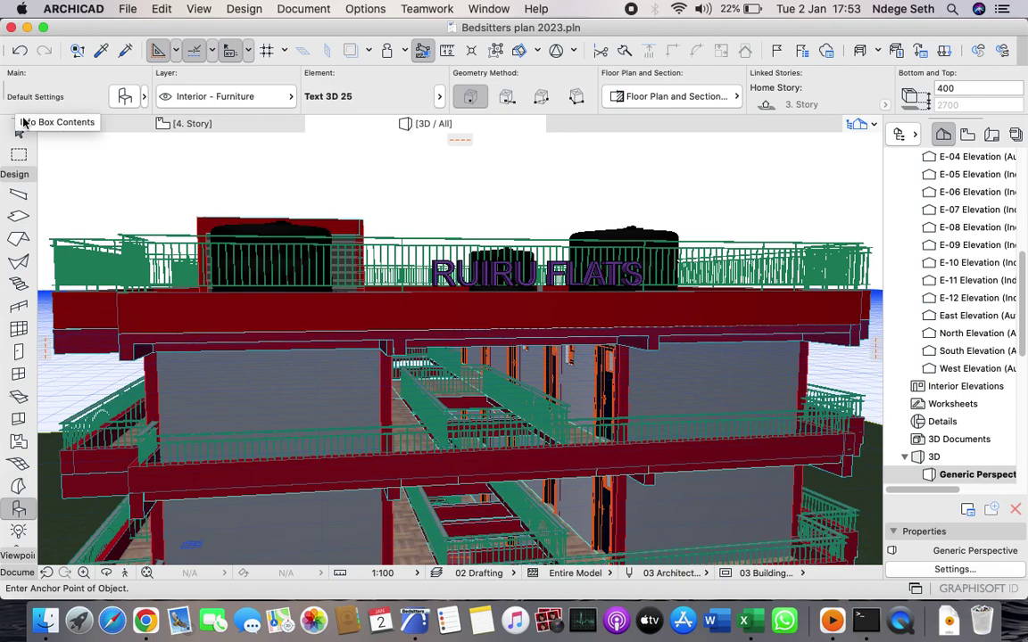
pyautogui.click(19, 131)
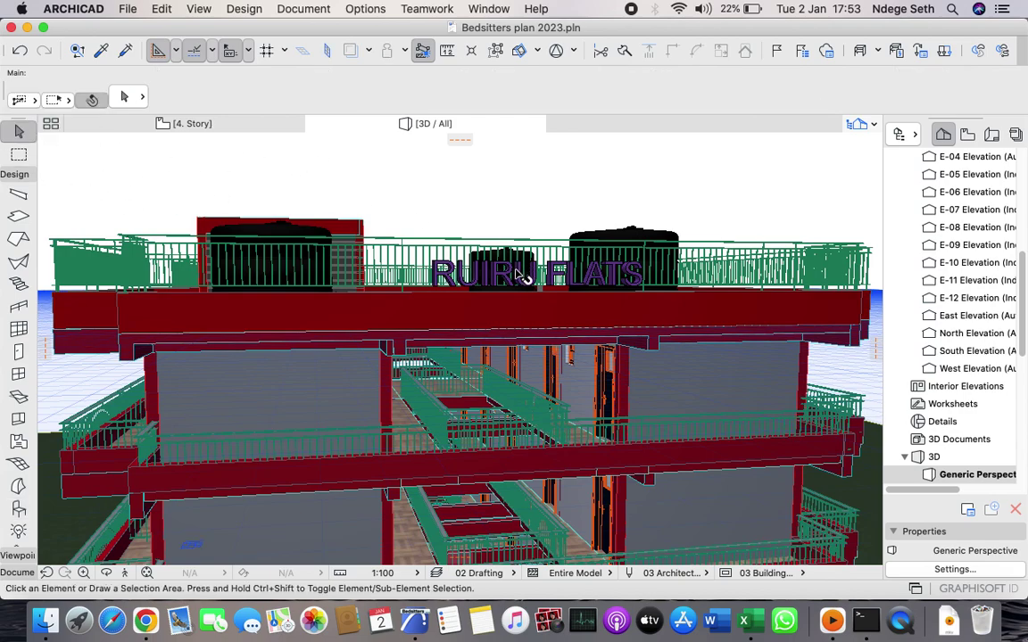
pyautogui.scroll(3, 504, 277)
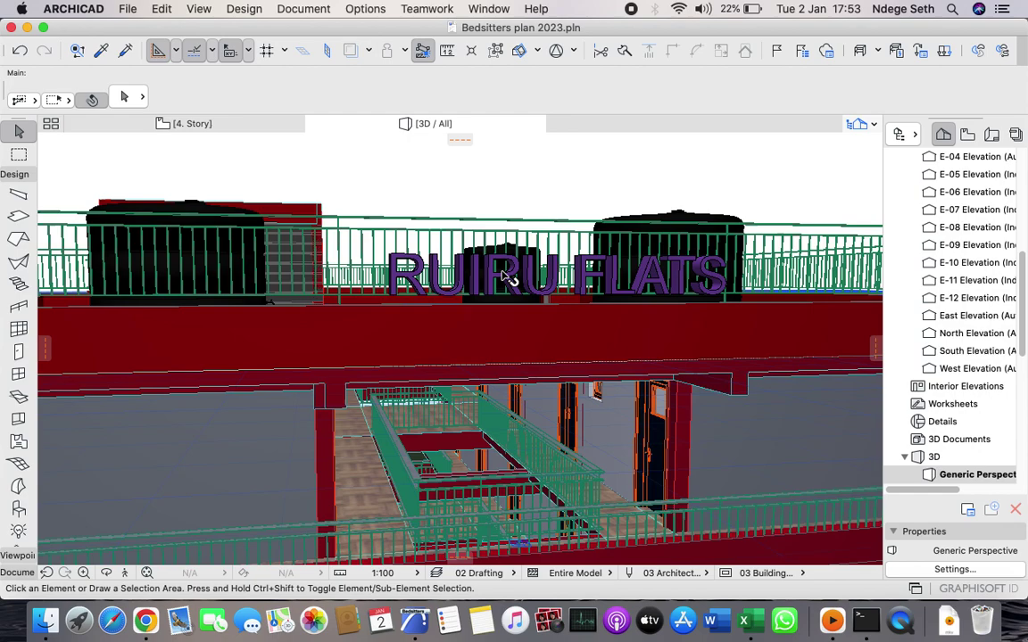
pyautogui.click(504, 276)
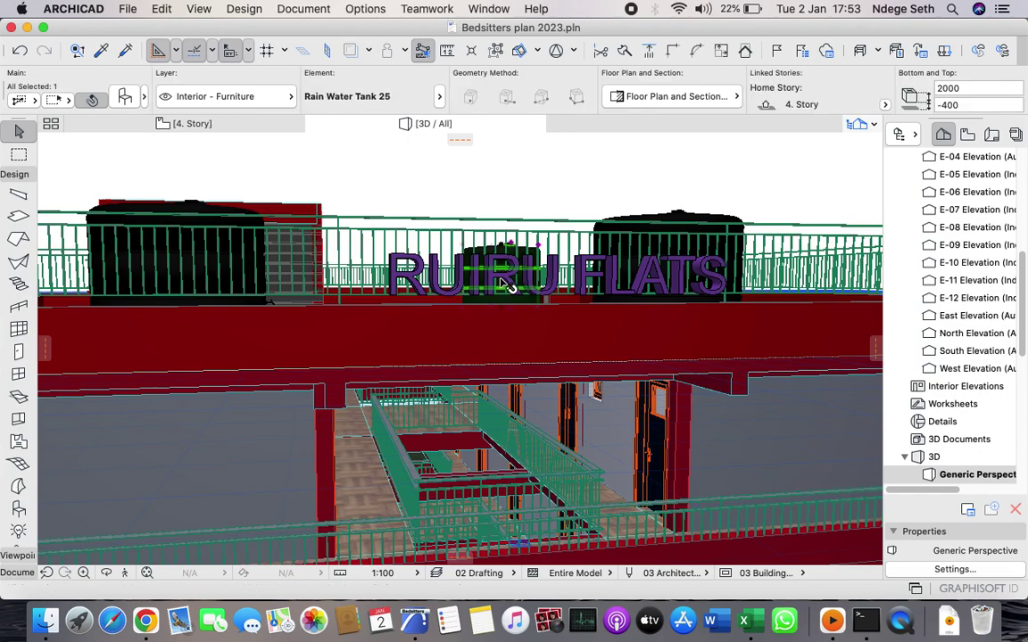
pyautogui.click(452, 169)
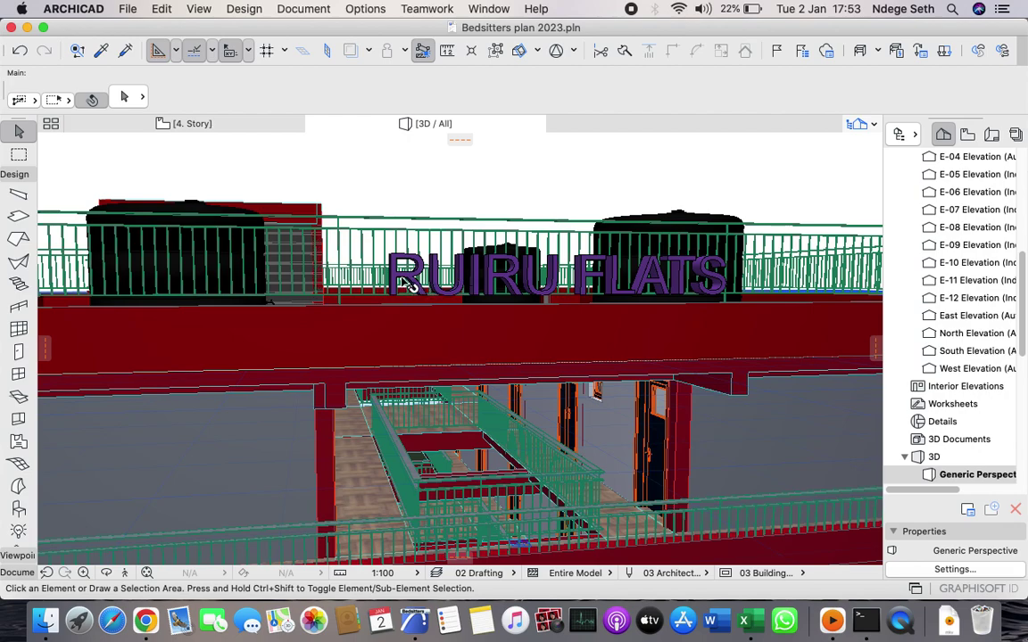
pyautogui.click(446, 269)
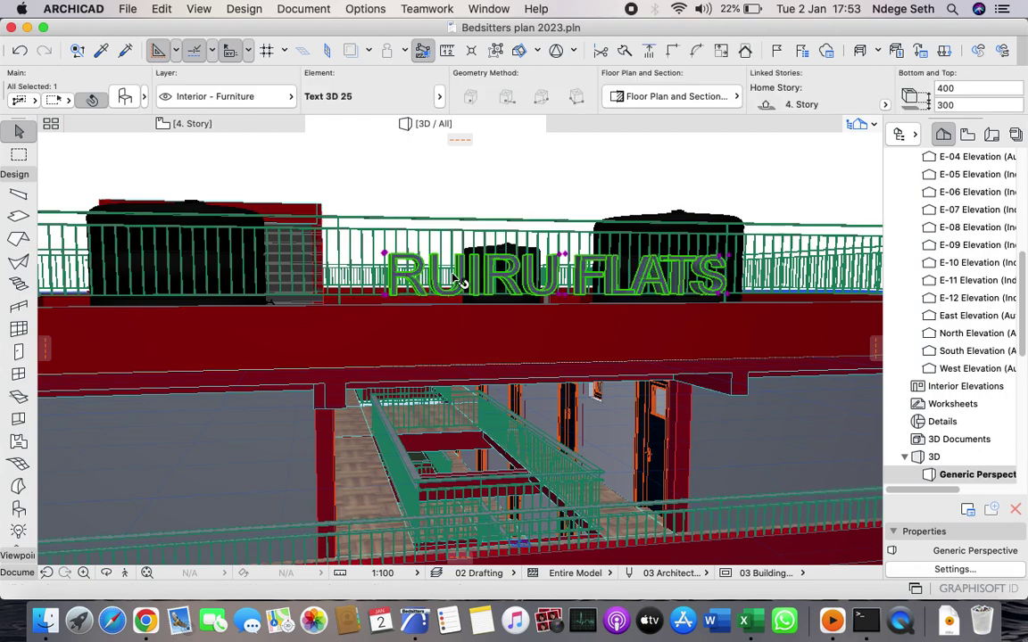
# - Move the selected RUIRU FLATS text down onto the red fourth-storey facade beam
pyautogui.click(510, 278)
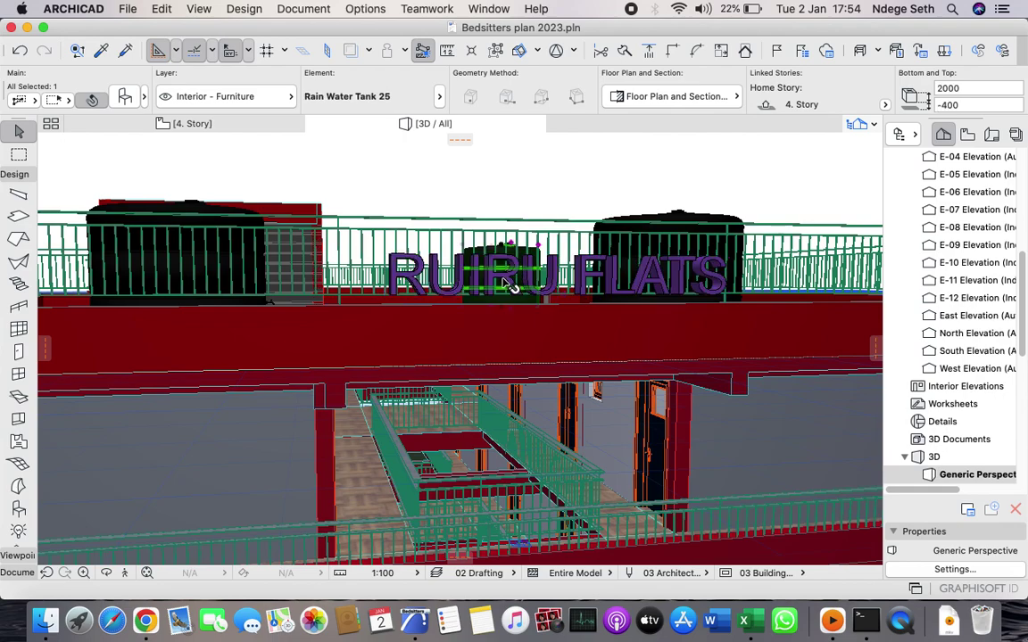
pyautogui.click(406, 267)
pyautogui.click(482, 268)
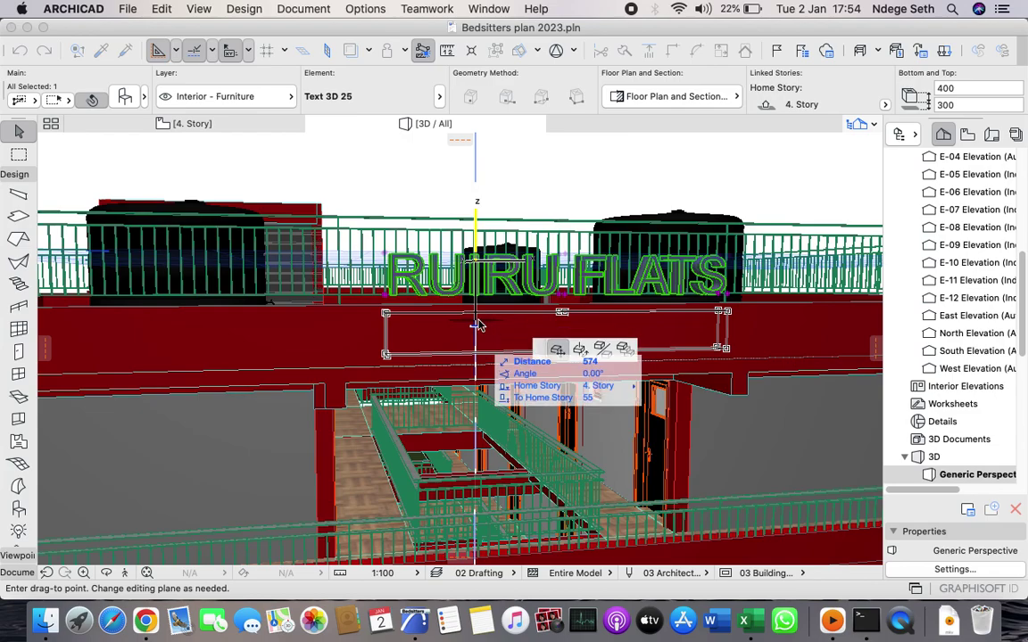
pyautogui.click(486, 326)
# - Deselect the text and orbit the model to confirm it sits centred on the red fascia
pyautogui.keyDown('shift'); pyautogui.moveTo(468, 189); pyautogui.dragTo(534, 329, button='middle'); pyautogui.keyUp('shift')
pyautogui.scroll(5, 533, 328)
pyautogui.scroll(-4, 541, 337)
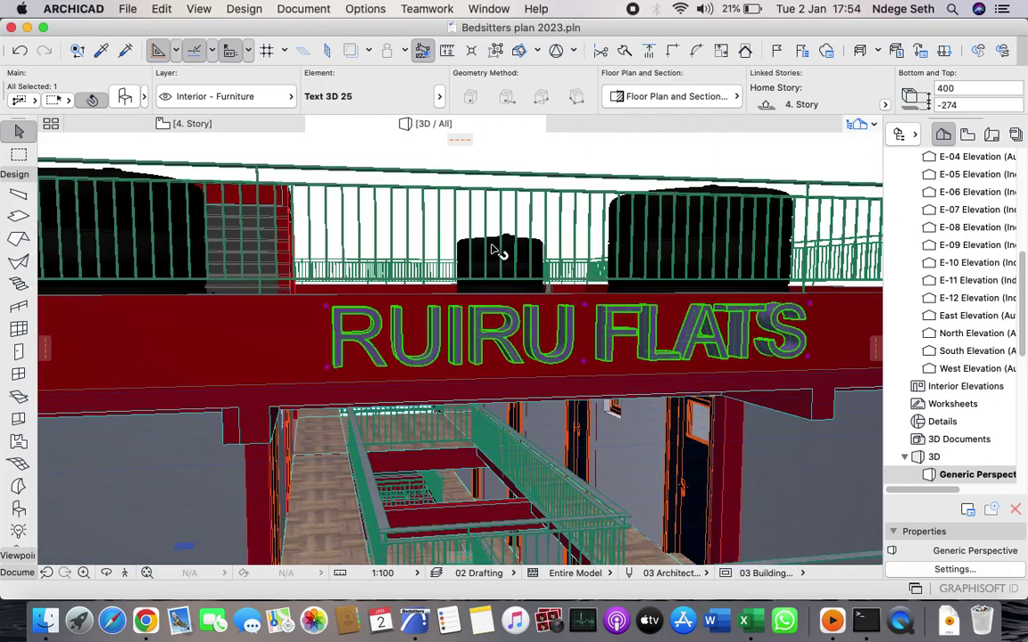
pyautogui.press('Escape')
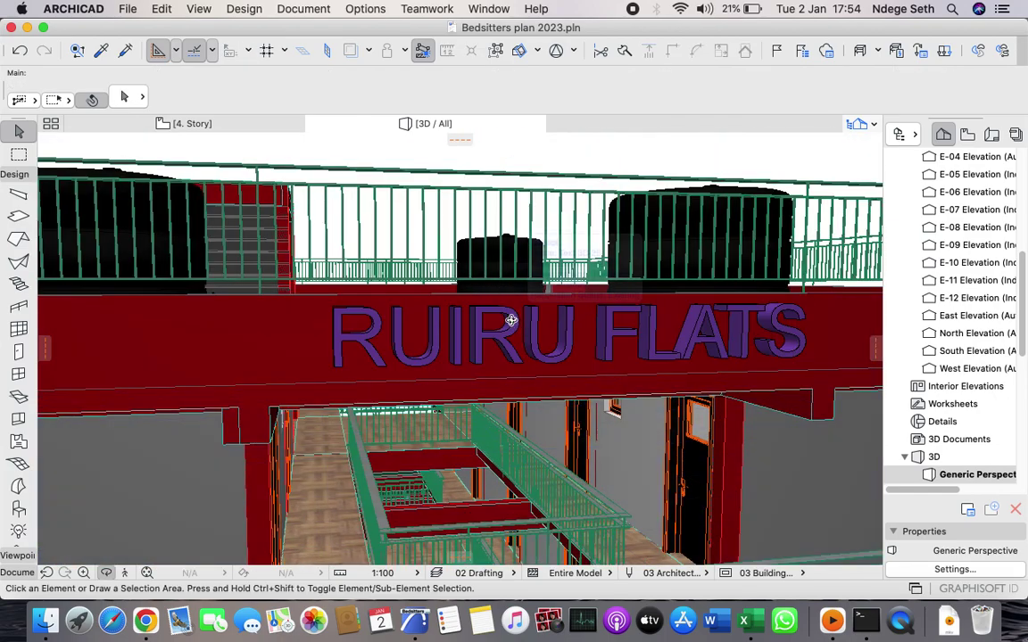
pyautogui.moveTo(515, 326)
pyautogui.keyDown('shift'); pyautogui.mouseDown(button='middle')
pyautogui.moveTo(725, 312)
pyautogui.moveTo(314, 300)
pyautogui.moveTo(500, 280)
pyautogui.moveTo(448, 313)
pyautogui.moveTo(475, 303)
pyautogui.moveTo(516, 314)
pyautogui.mouseUp(button='middle'); pyautogui.keyUp('shift')
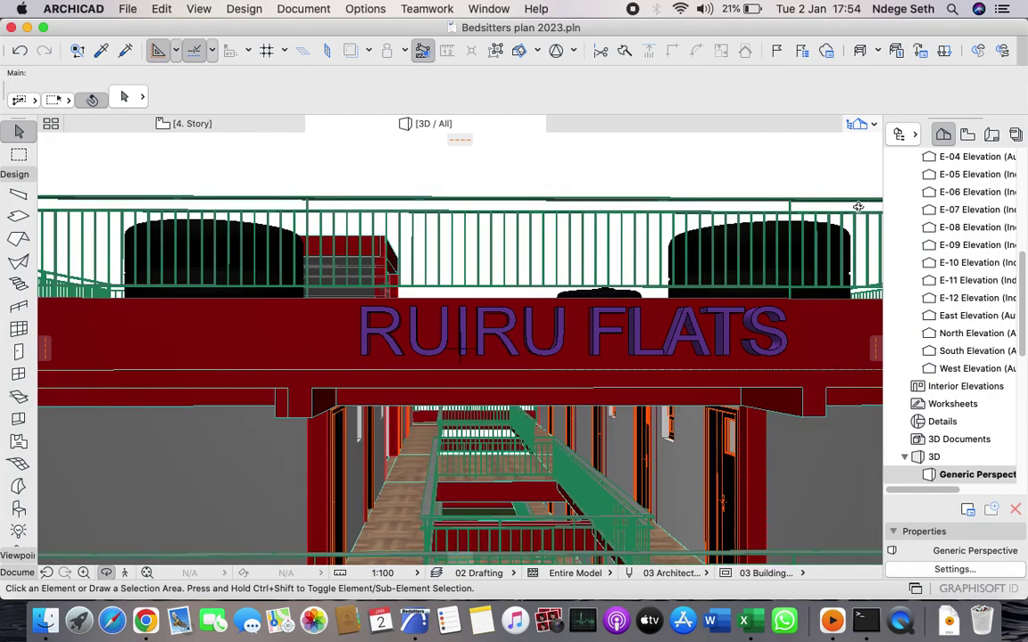
pyautogui.scroll(6, 873, 219)
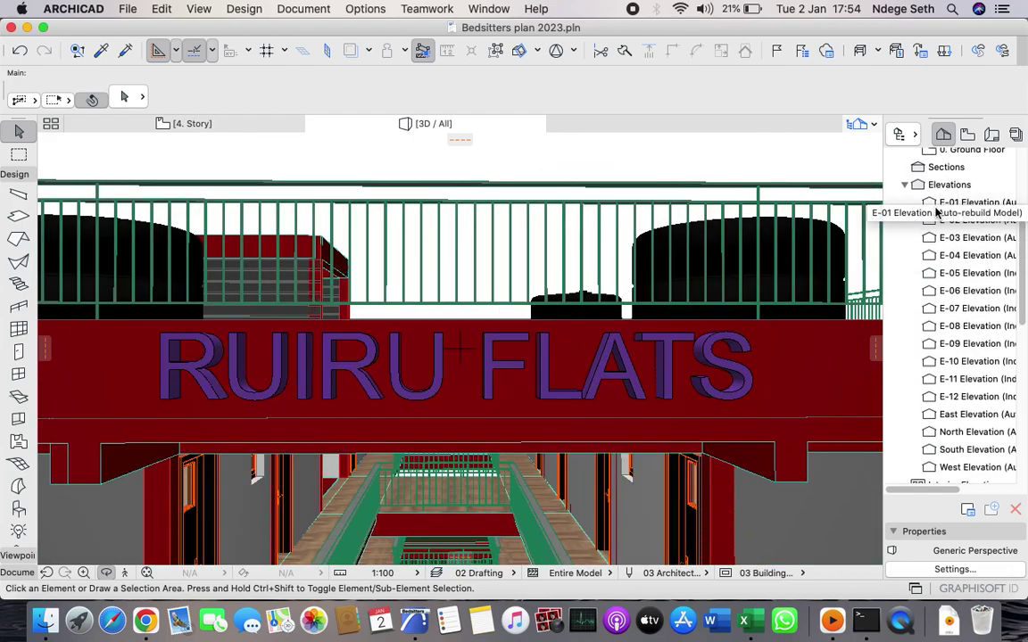
pyautogui.scroll(3, 937, 210)
pyautogui.scroll(3, 938, 208)
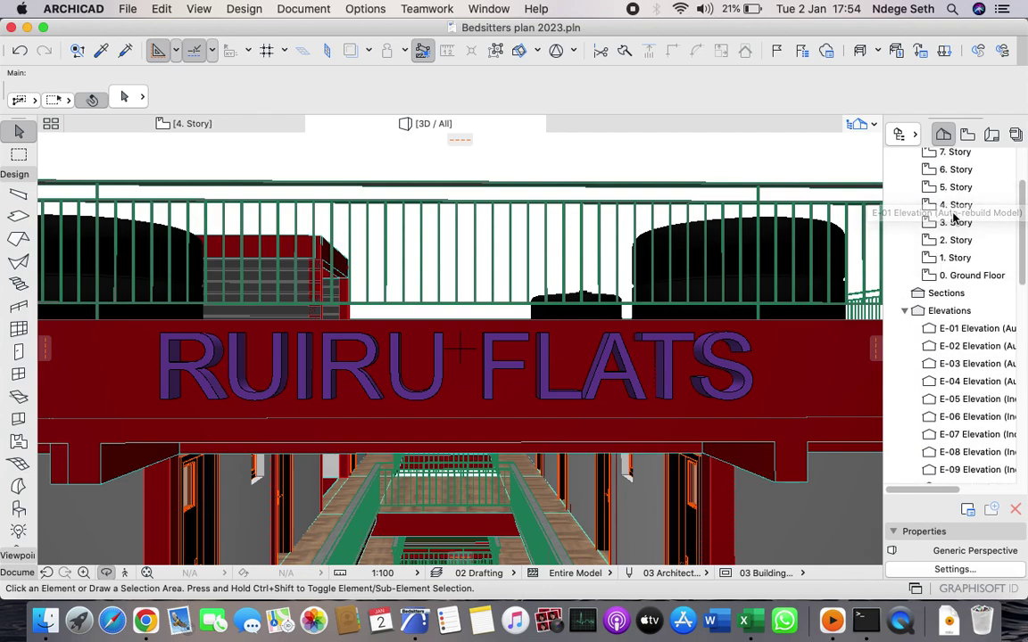
pyautogui.doubleClick(951, 205)
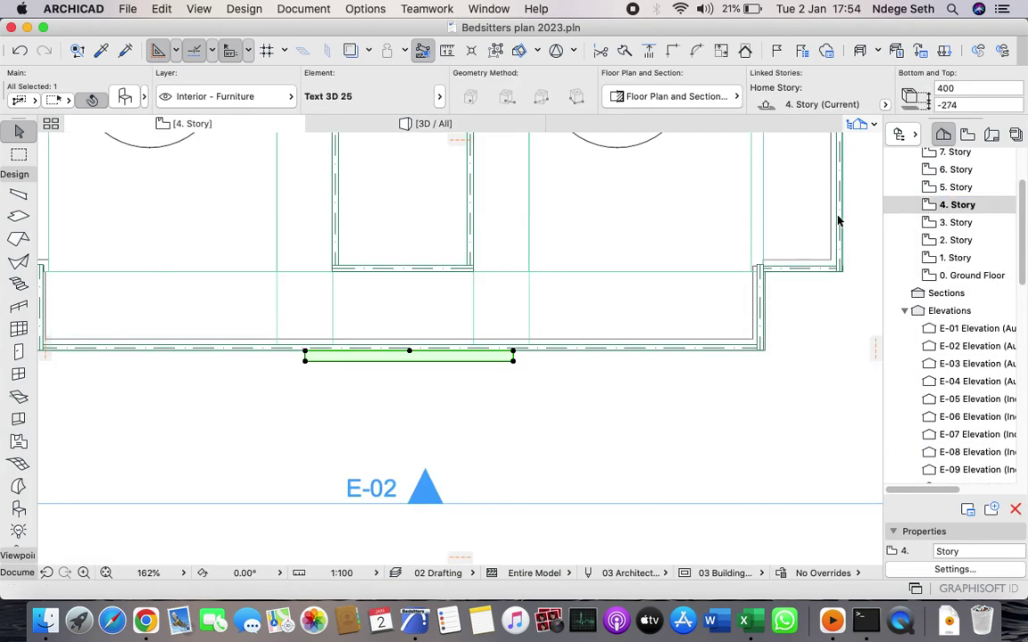
pyautogui.scroll(10, 484, 357)
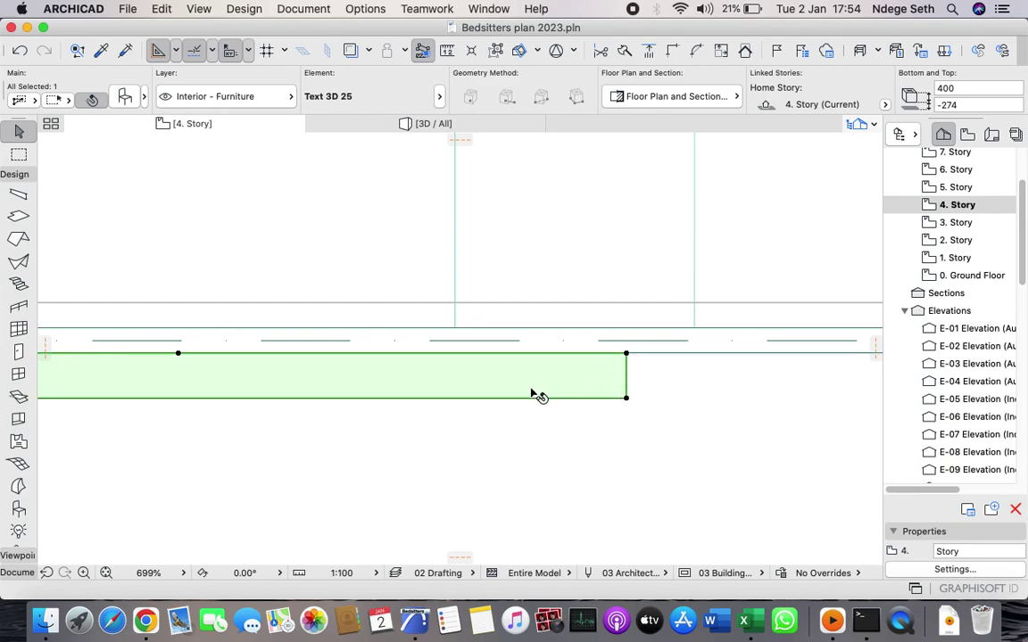
pyautogui.press('Escape')
pyautogui.scroll(-10, 595, 395)
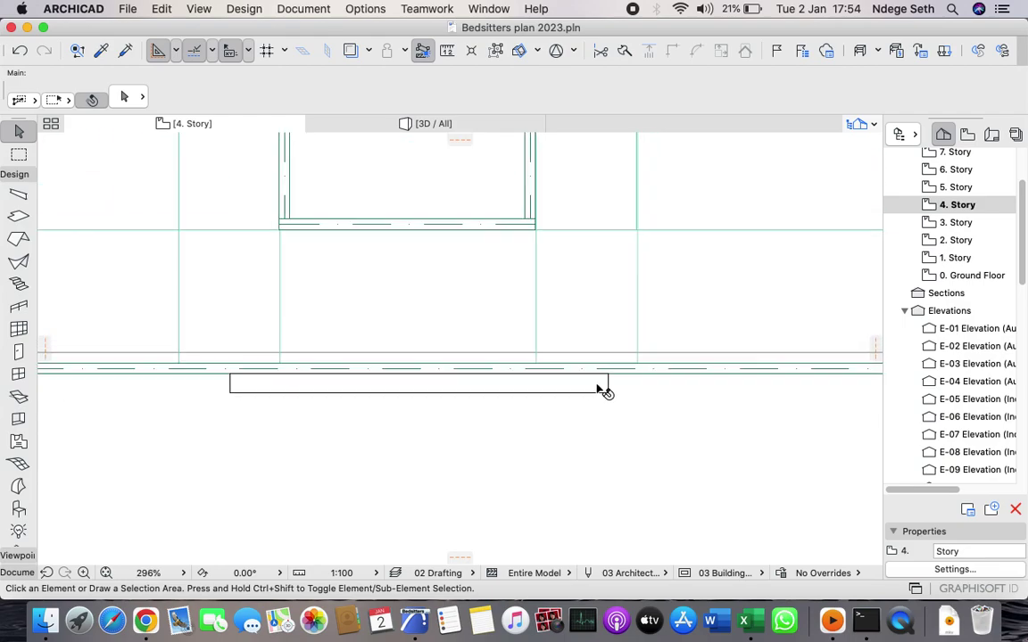
pyautogui.scroll(3, 417, 416)
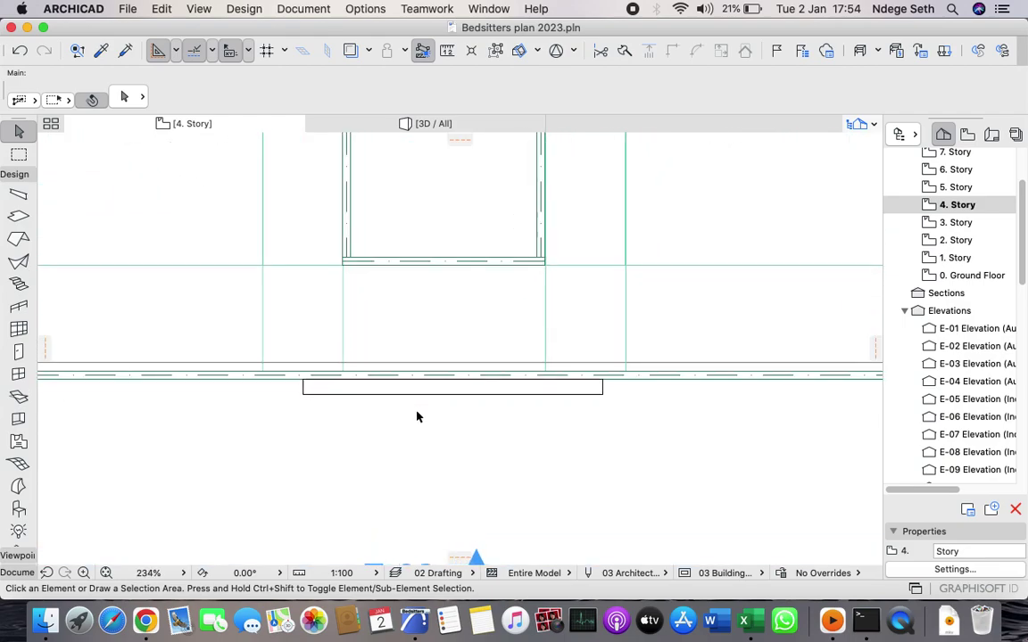
pyautogui.click(434, 124)
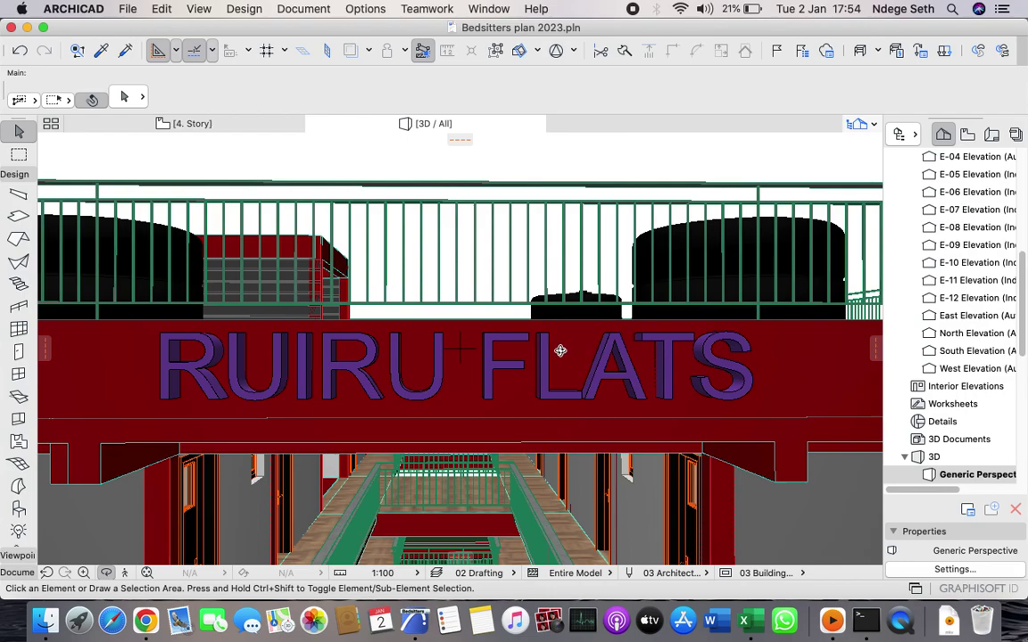
pyautogui.keyDown('shift'); pyautogui.moveTo(704, 362); pyautogui.dragTo(651, 361, button='middle'); pyautogui.keyUp('shift')
pyautogui.scroll(-10, 651, 361)
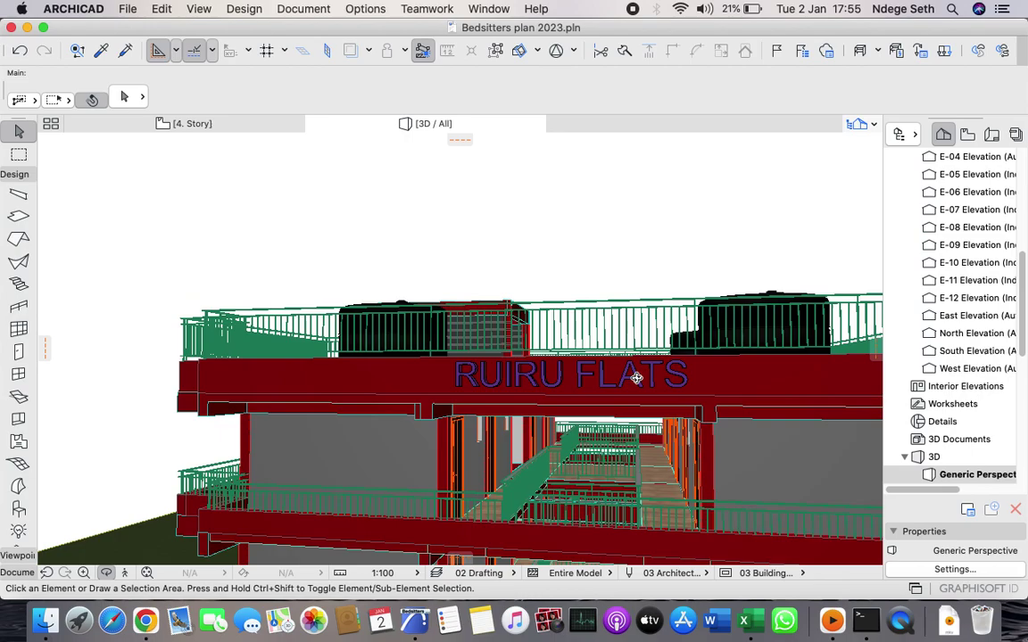
pyautogui.keyDown('shift'); pyautogui.moveTo(496, 366); pyautogui.dragTo(520, 383, button='middle'); pyautogui.keyUp('shift')
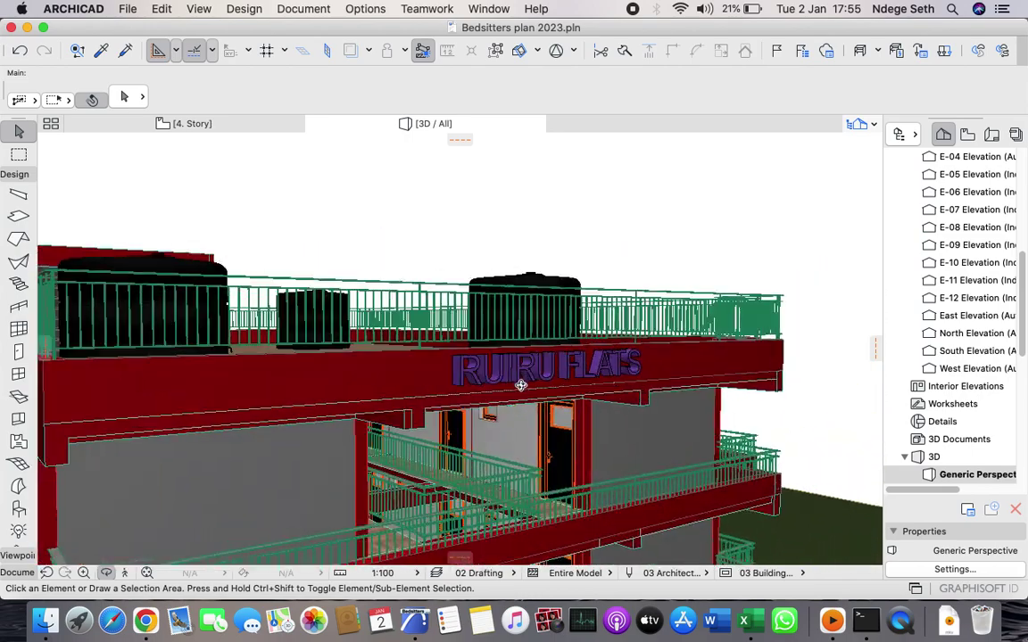
pyautogui.scroll(5, 624, 387)
pyautogui.moveTo(643, 389)
pyautogui.keyDown('shift'); pyautogui.mouseDown(button='middle')
pyautogui.moveTo(557, 386)
pyautogui.moveTo(455, 358)
pyautogui.moveTo(586, 362)
pyautogui.moveTo(602, 355)
pyautogui.moveTo(590, 346)
pyautogui.moveTo(640, 372)
pyautogui.moveTo(747, 373)
pyautogui.moveTo(678, 380)
pyautogui.moveTo(684, 479)
pyautogui.moveTo(656, 360)
pyautogui.moveTo(709, 367)
pyautogui.moveTo(591, 365)
pyautogui.moveTo(653, 375)
pyautogui.mouseUp(button='middle'); pyautogui.keyUp('shift')
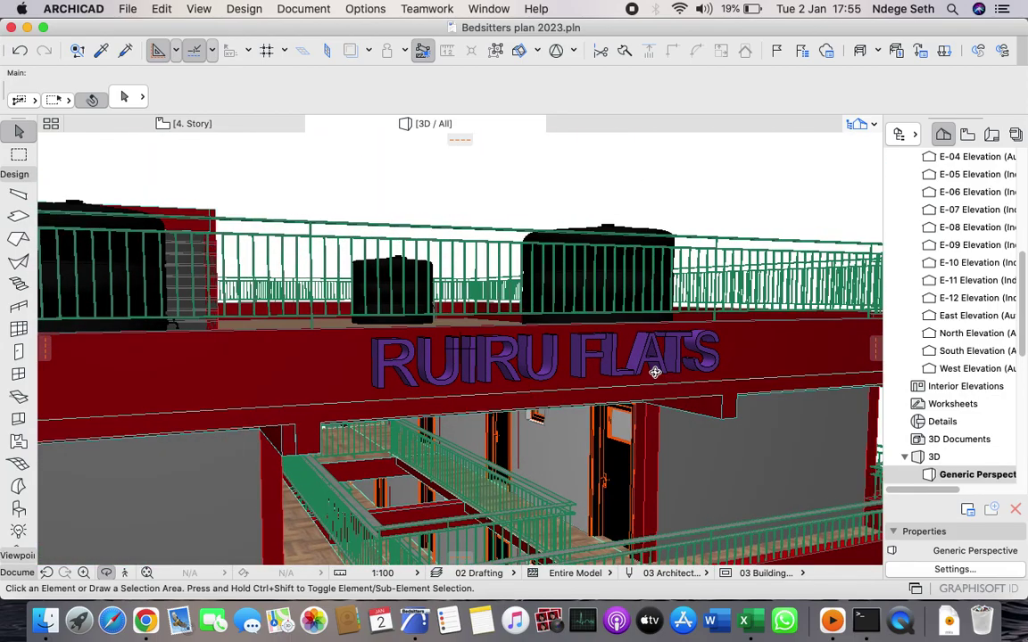